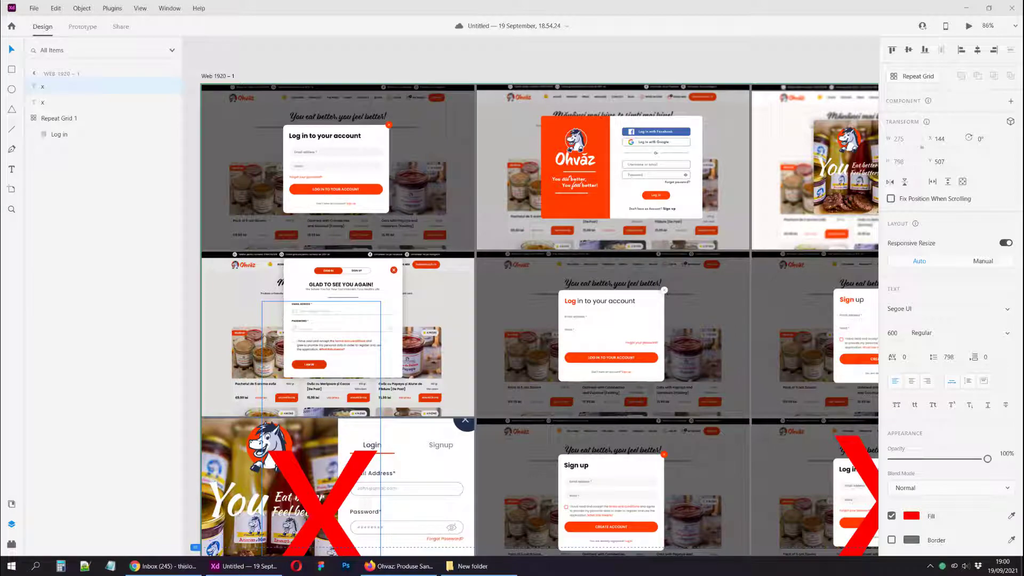
Return to the Adobe XD board and look over the full grid of login popup entries
{"action": "left_click_drag", "start_coordinate": [495, 49], "coordinate": [495, 0]}
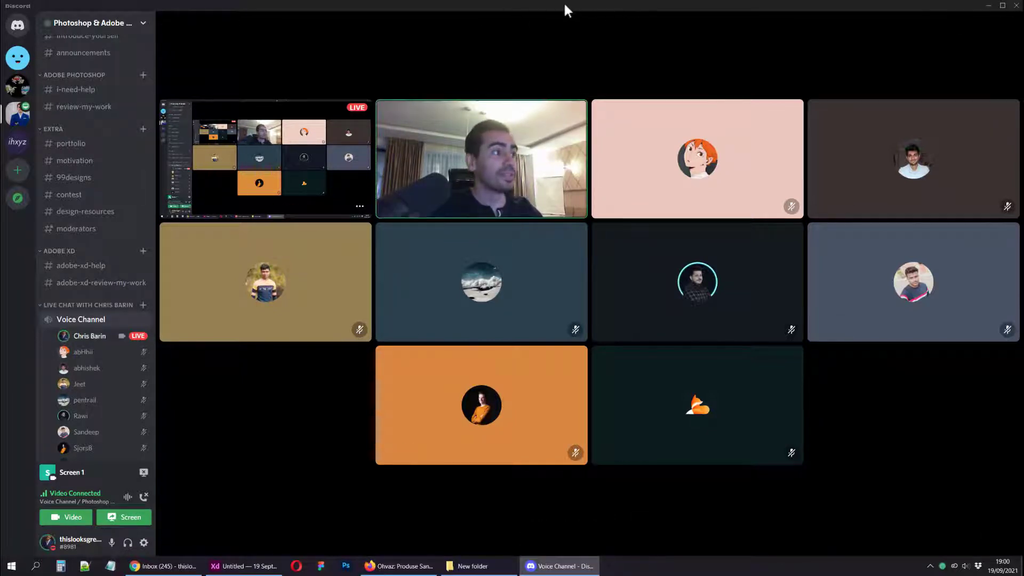
{"action": "key", "text": "alt+Tab"}
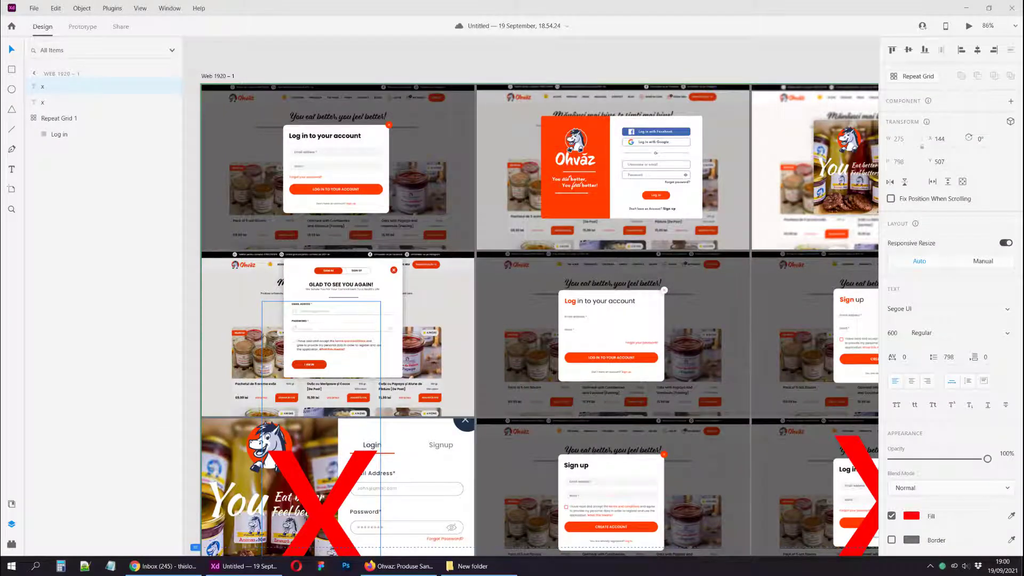
{"action": "scroll", "coordinate": [285, 82], "scroll_direction": "up", "scroll_amount": 3}
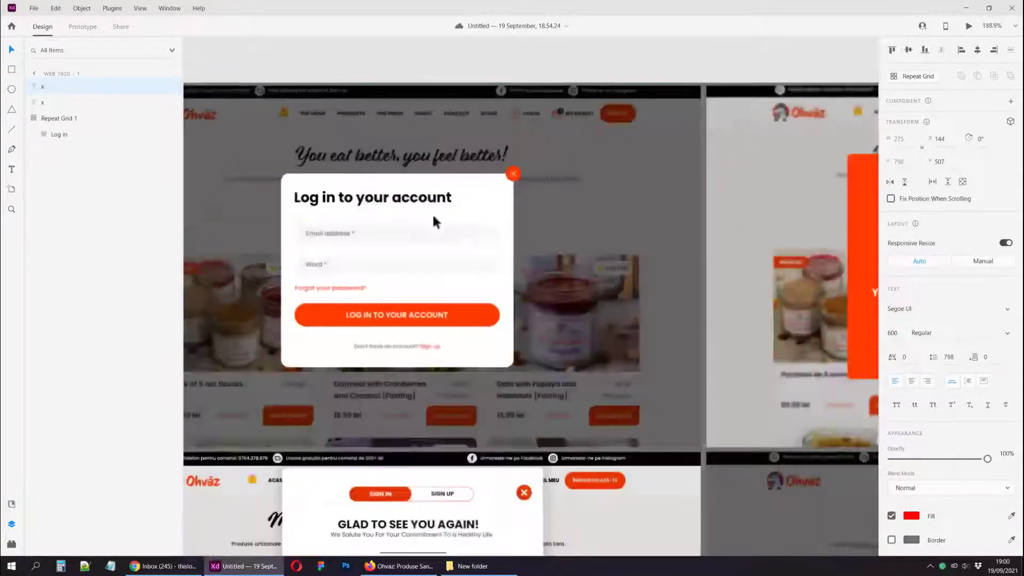
{"action": "scroll", "coordinate": [628, 315], "scroll_direction": "down", "scroll_amount": 5}
{"action": "left_click_drag", "start_coordinate": [676, 354], "coordinate": [438, 256]}
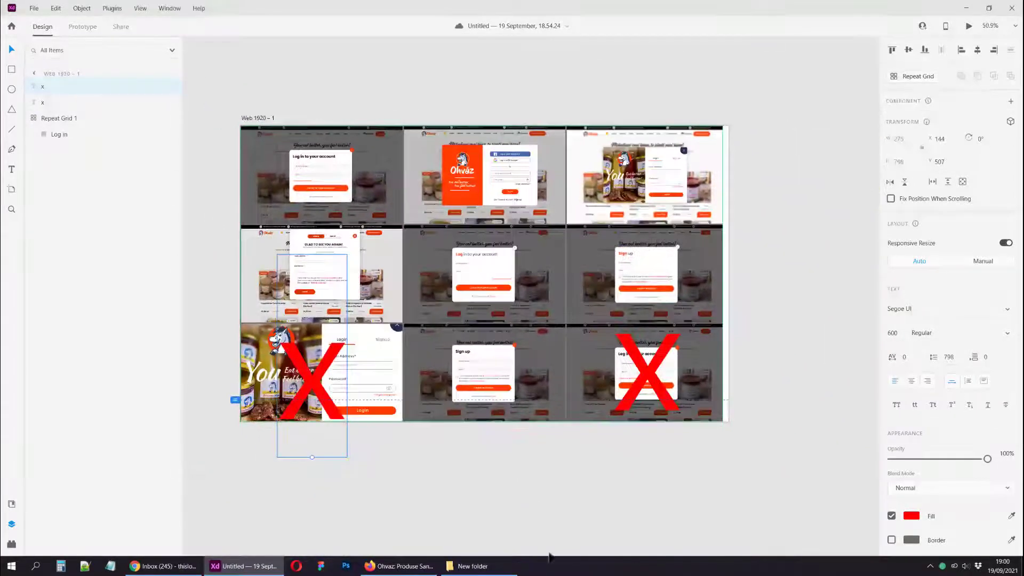
Check the submitted image folder and preview the ohvaz.png and Popup1.png attachments in the Gmail inbox, returning to Adobe XD
{"action": "left_click", "coordinate": [472, 566]}
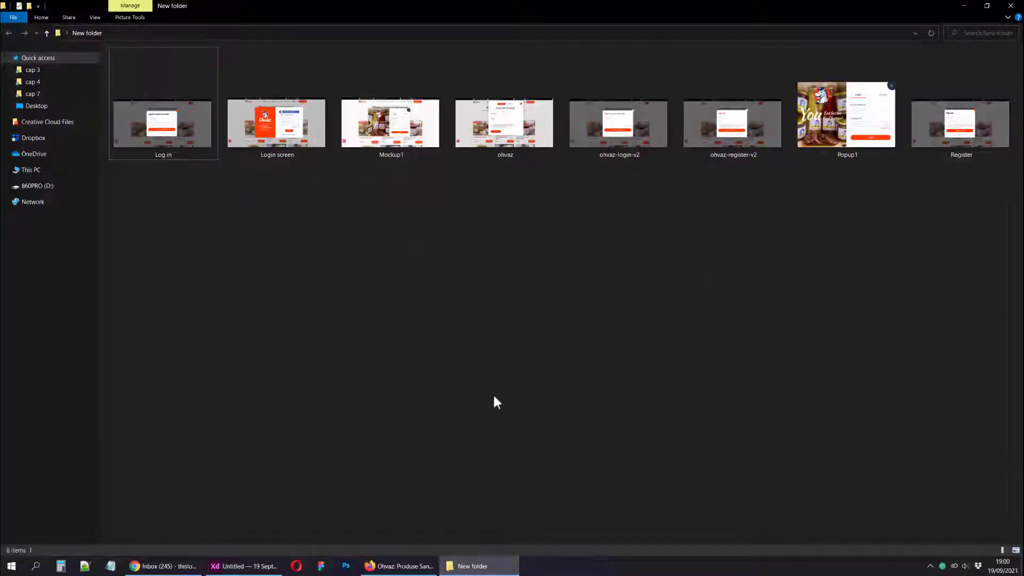
{"action": "left_click", "coordinate": [163, 566]}
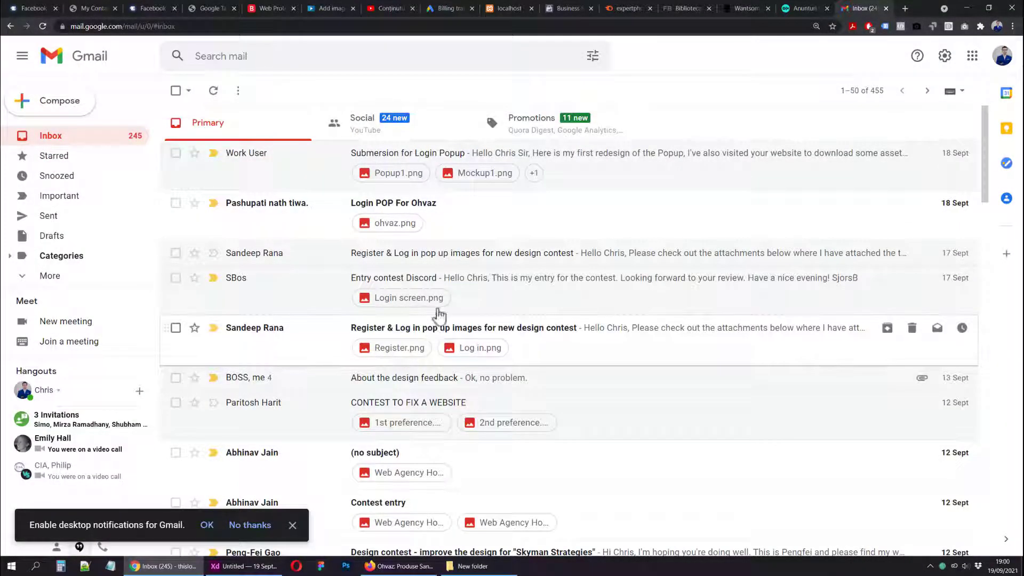
{"action": "left_click", "coordinate": [392, 224]}
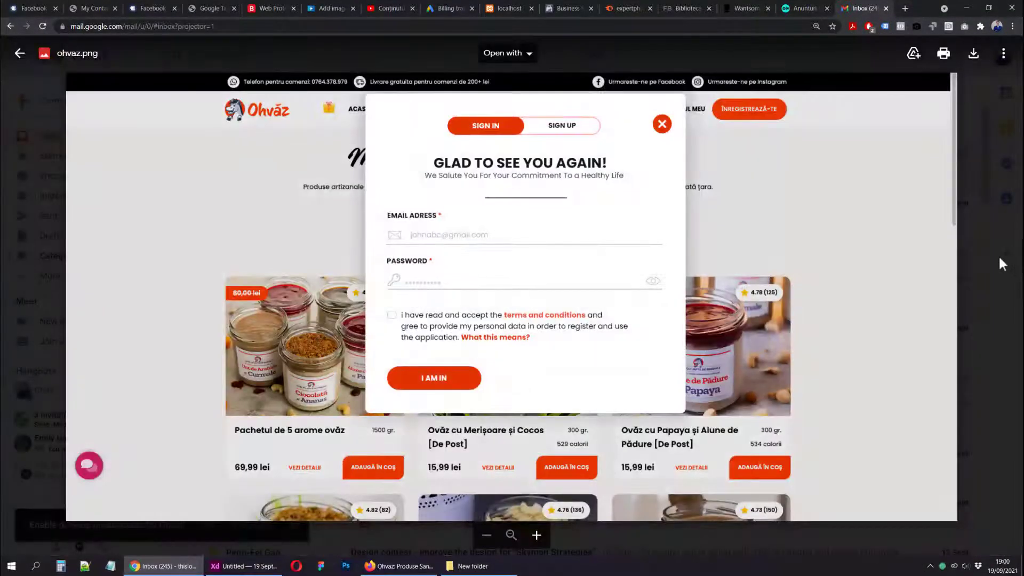
{"action": "key", "text": "Escape"}
{"action": "left_click", "coordinate": [417, 177]}
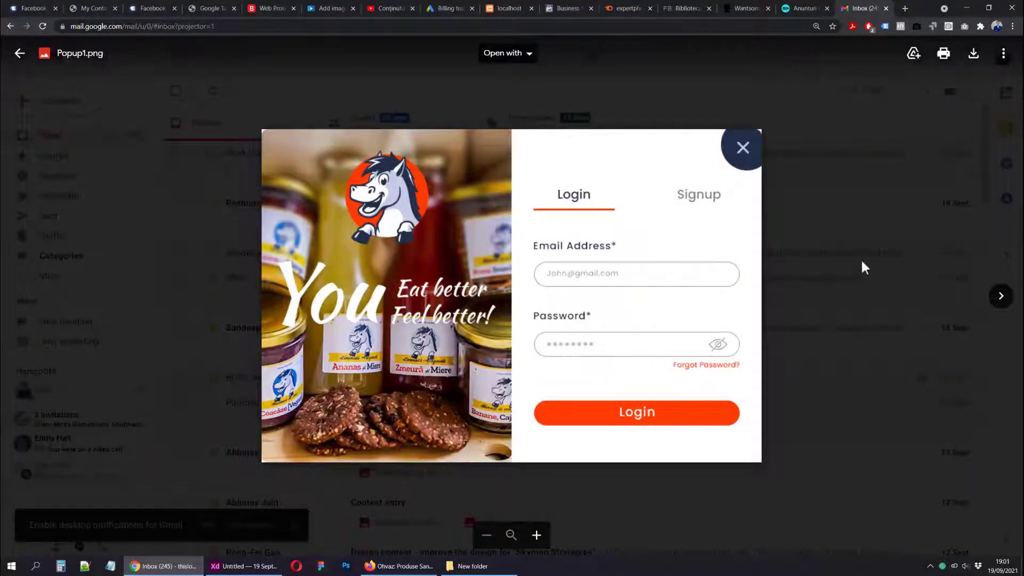
{"action": "key", "text": "Escape"}
{"action": "key", "text": "alt+Tab"}
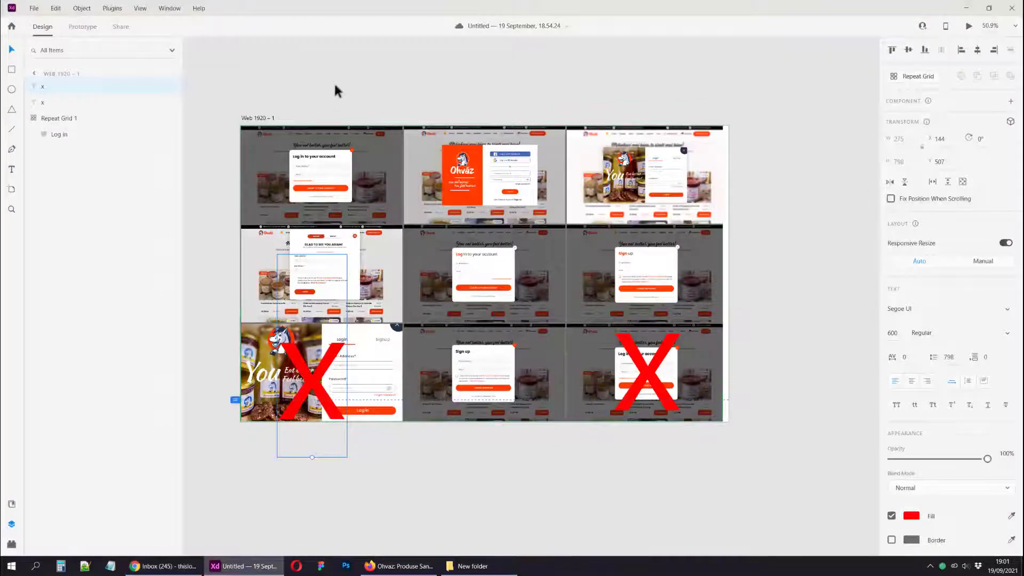
Bring the first "Log in to your account" entry of the grid into close view
{"action": "left_click", "coordinate": [334, 85]}
{"action": "scroll", "coordinate": [277, 142], "scroll_direction": "up", "scroll_amount": 5}
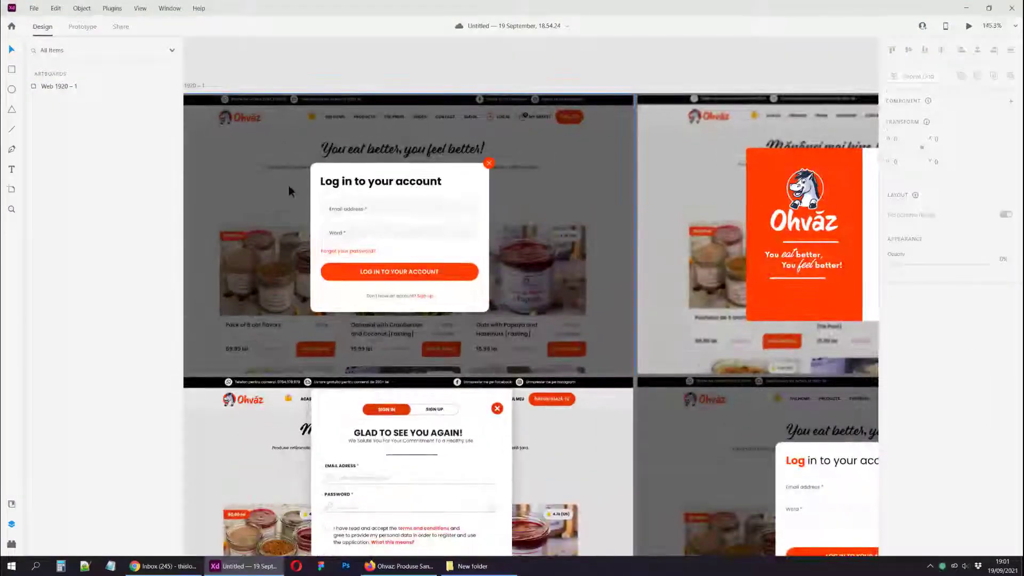
{"action": "scroll", "coordinate": [293, 176], "scroll_direction": "up", "scroll_amount": 2}
{"action": "left_click", "coordinate": [365, 106]}
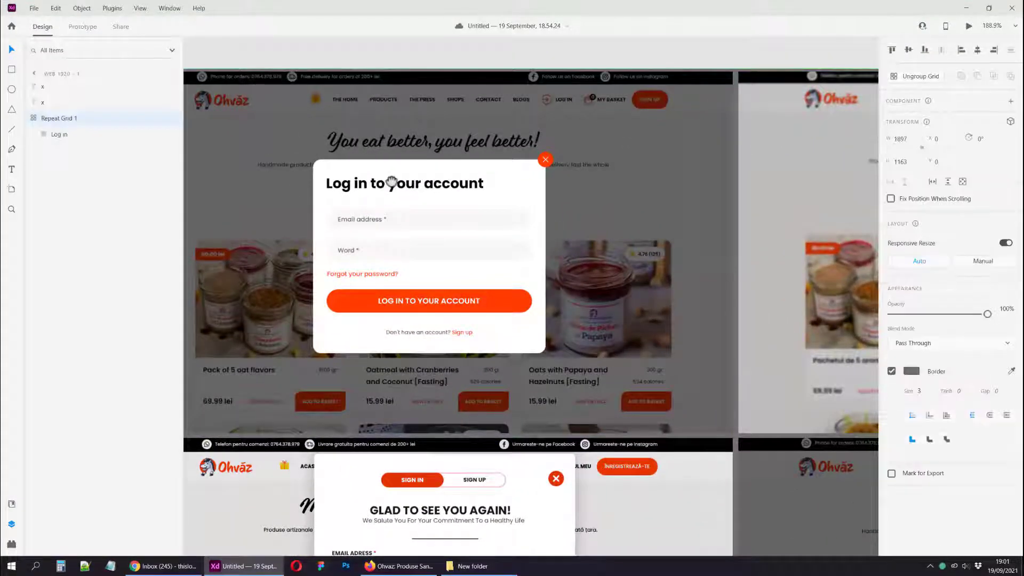
{"action": "left_click_drag", "start_coordinate": [390, 182], "coordinate": [450, 223]}
Switch to the Ohvaz website in Firefox, view its original registration and login popups, and close them
{"action": "left_click", "coordinate": [407, 565]}
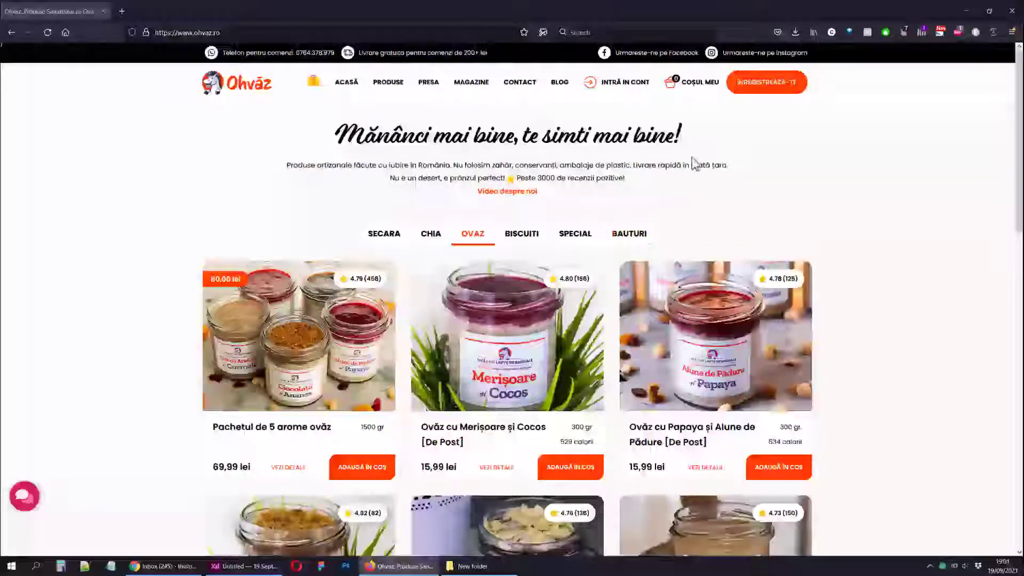
{"action": "left_click", "coordinate": [772, 88]}
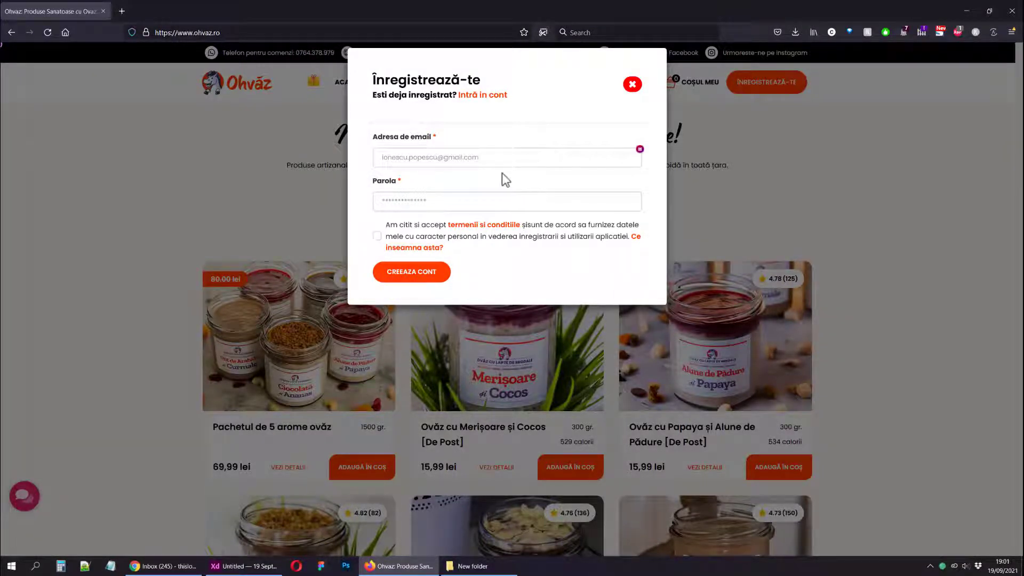
{"action": "left_click", "coordinate": [479, 97]}
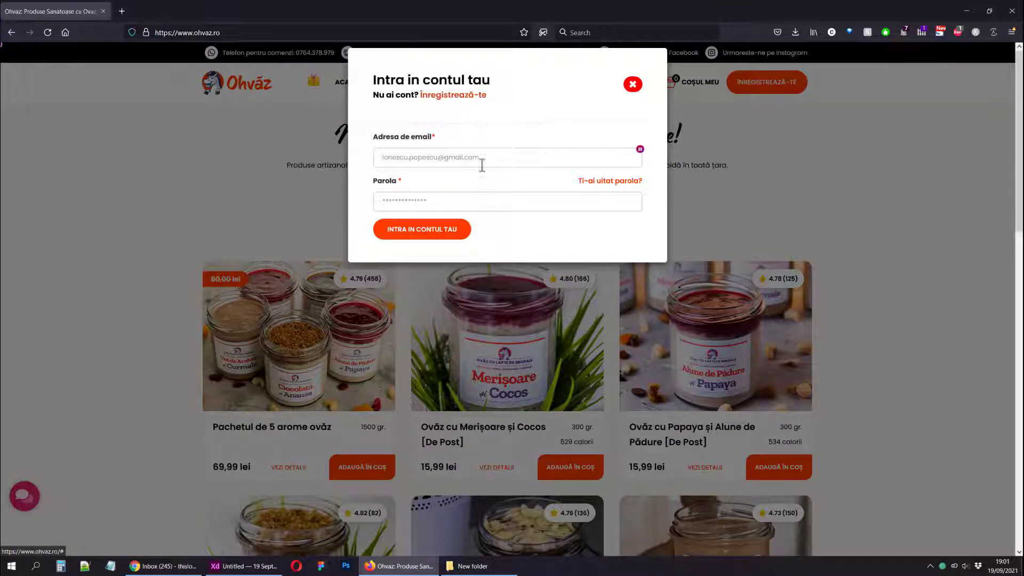
{"action": "left_click", "coordinate": [475, 96]}
{"action": "left_click", "coordinate": [480, 99]}
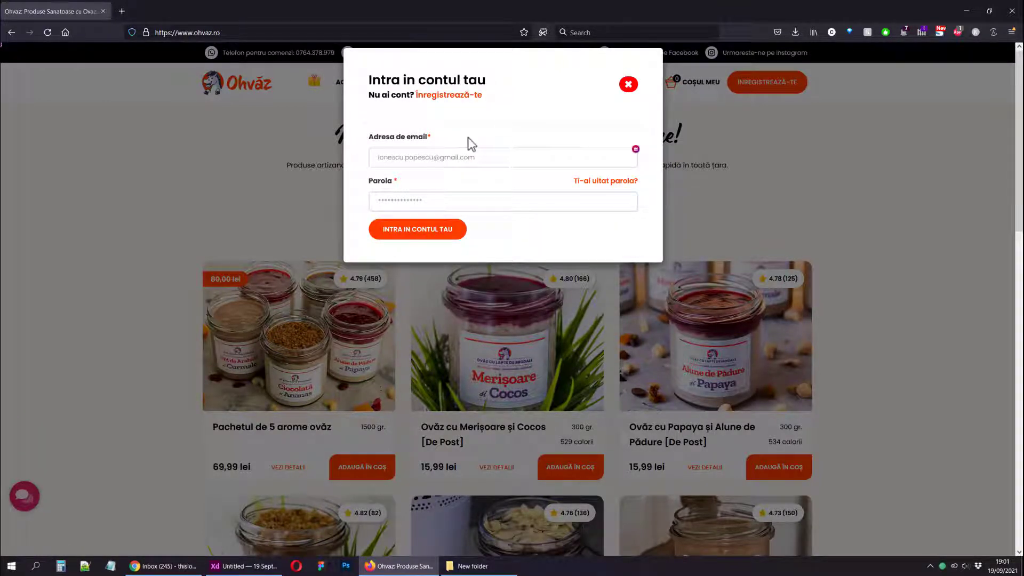
{"action": "left_click", "coordinate": [298, 383]}
Return to Adobe XD and examine the first entry's heading, input fields, login button, sign-up link and close button
{"action": "left_click", "coordinate": [242, 566]}
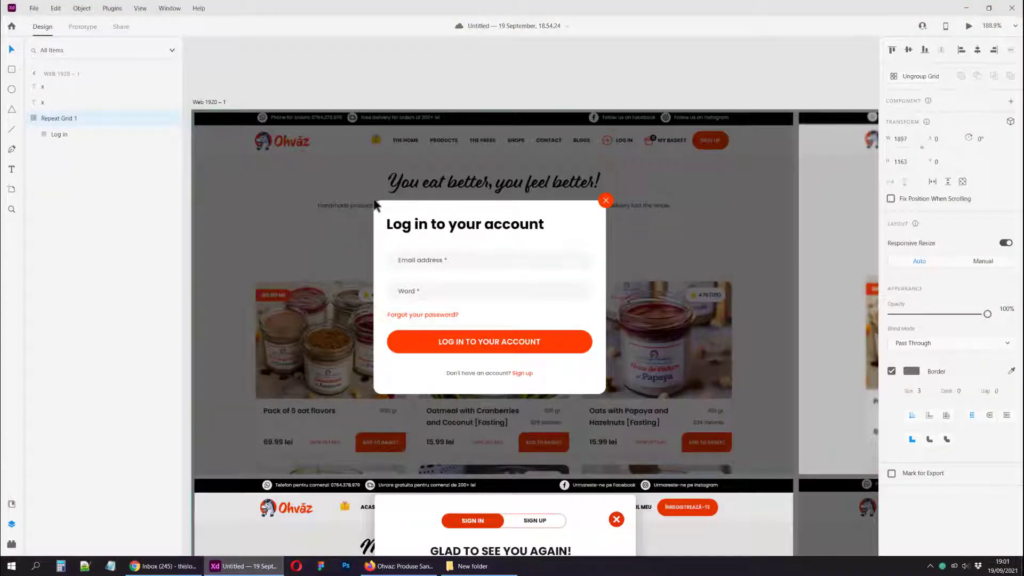
{"action": "scroll", "coordinate": [451, 260], "scroll_direction": "up", "scroll_amount": 3}
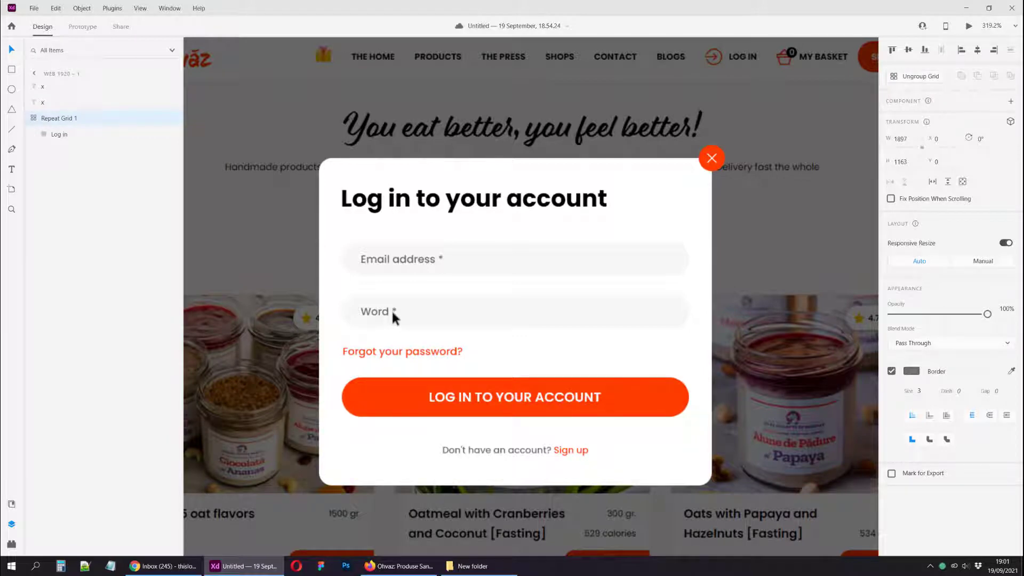
{"action": "scroll", "coordinate": [389, 312], "scroll_direction": "up", "scroll_amount": 3}
{"action": "scroll", "coordinate": [389, 301], "scroll_direction": "down", "scroll_amount": 3}
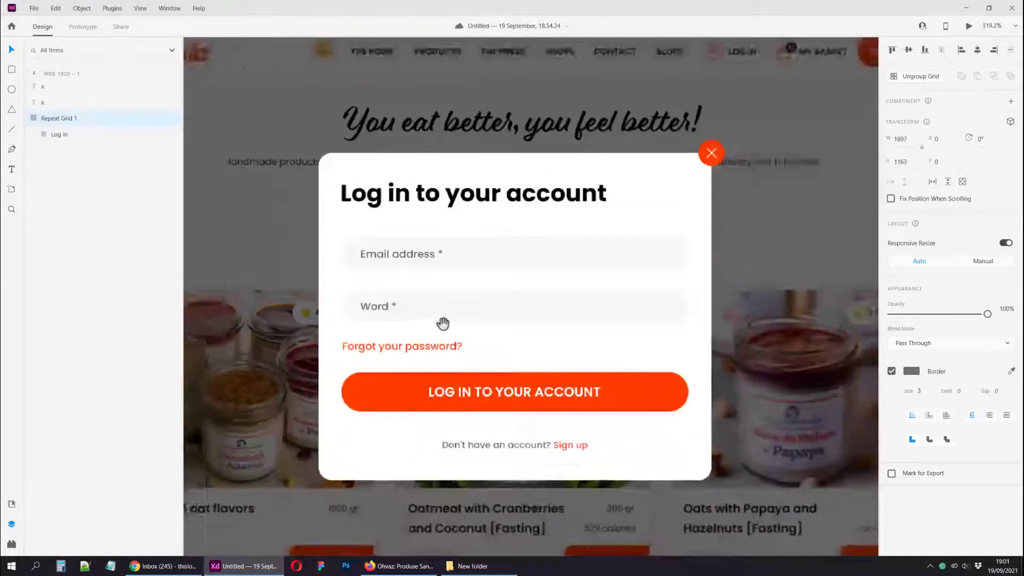
{"action": "left_click_drag", "start_coordinate": [443, 323], "coordinate": [404, 292]}
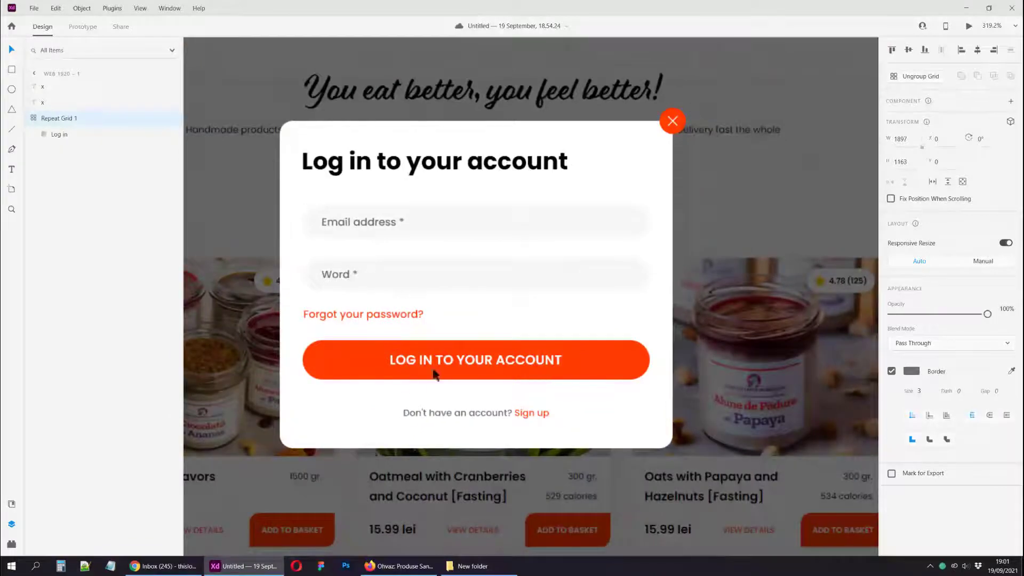
{"action": "scroll", "coordinate": [512, 393], "scroll_direction": "down", "scroll_amount": 2}
{"action": "scroll", "coordinate": [509, 410], "scroll_direction": "up", "scroll_amount": 3}
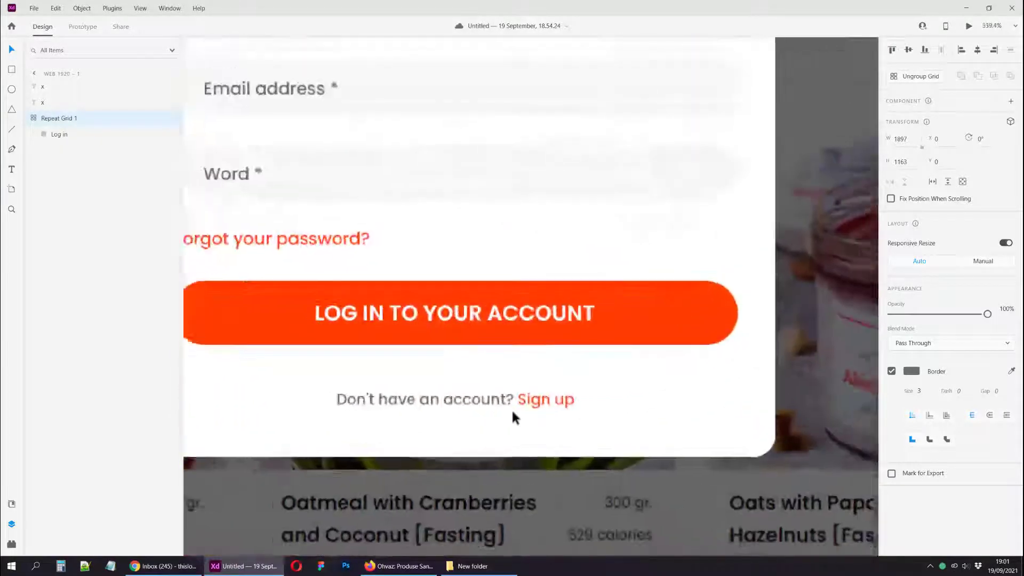
{"action": "scroll", "coordinate": [511, 408], "scroll_direction": "down", "scroll_amount": 2}
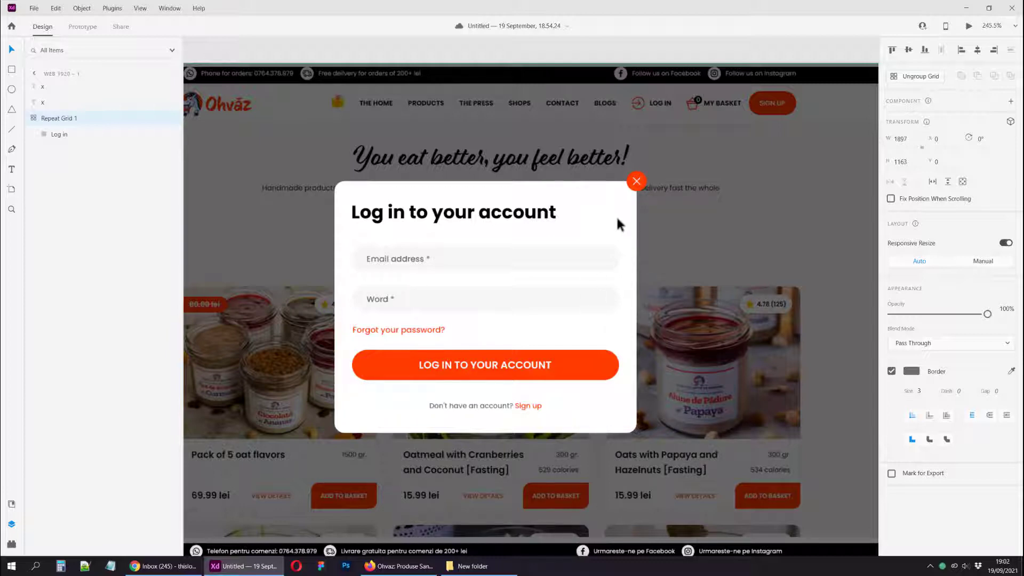
{"action": "scroll", "coordinate": [528, 408], "scroll_direction": "up", "scroll_amount": 3}
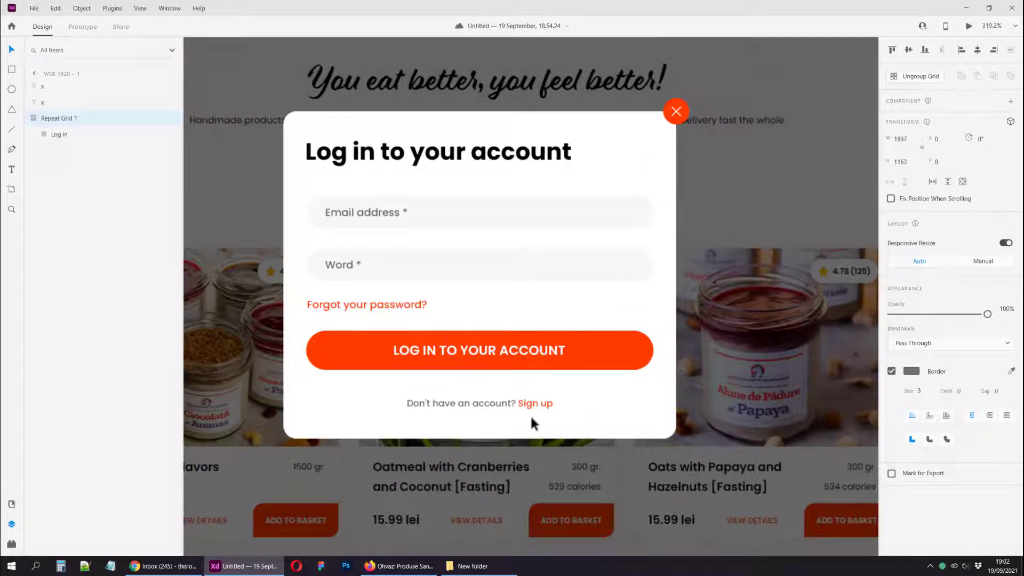
Examine the second entry, including the tagline on its orange logo panel
{"action": "scroll", "coordinate": [531, 417], "scroll_direction": "down", "scroll_amount": 3}
{"action": "scroll", "coordinate": [567, 353], "scroll_direction": "up", "scroll_amount": 2}
{"action": "scroll", "coordinate": [514, 352], "scroll_direction": "down", "scroll_amount": 1}
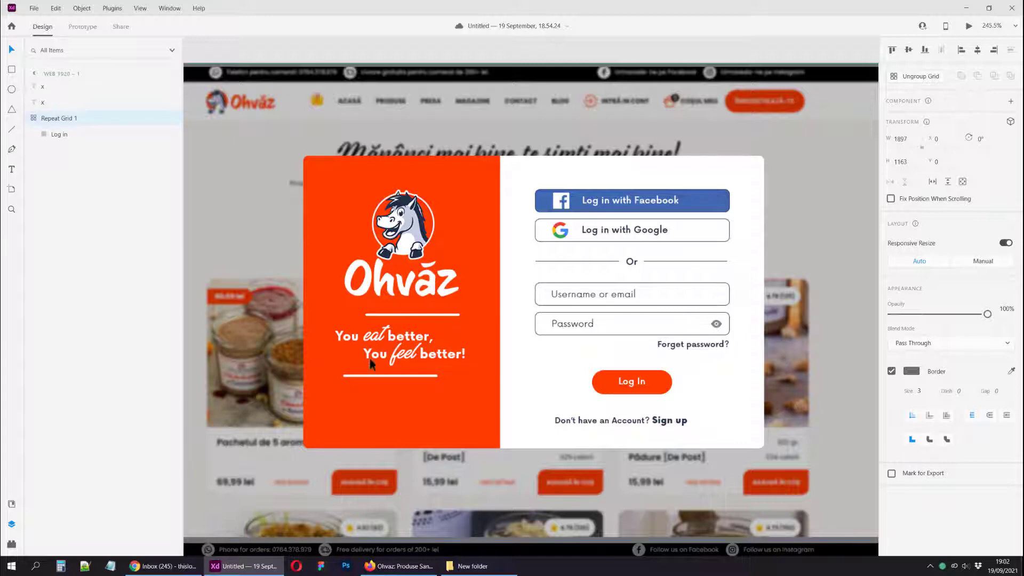
{"action": "scroll", "coordinate": [373, 361], "scroll_direction": "up", "scroll_amount": 5}
{"action": "scroll", "coordinate": [373, 357], "scroll_direction": "up", "scroll_amount": 2}
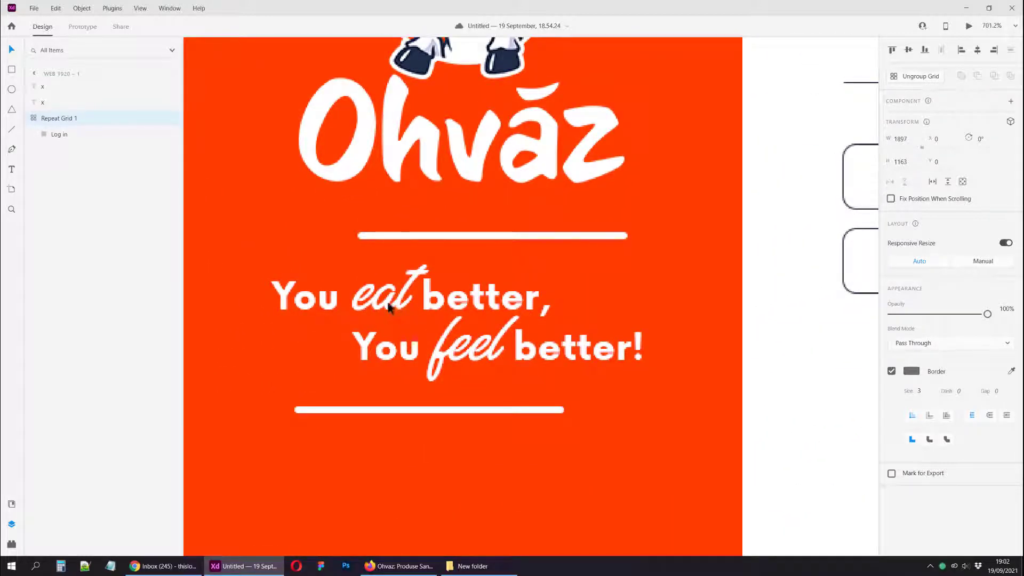
{"action": "scroll", "coordinate": [574, 359], "scroll_direction": "down", "scroll_amount": 8}
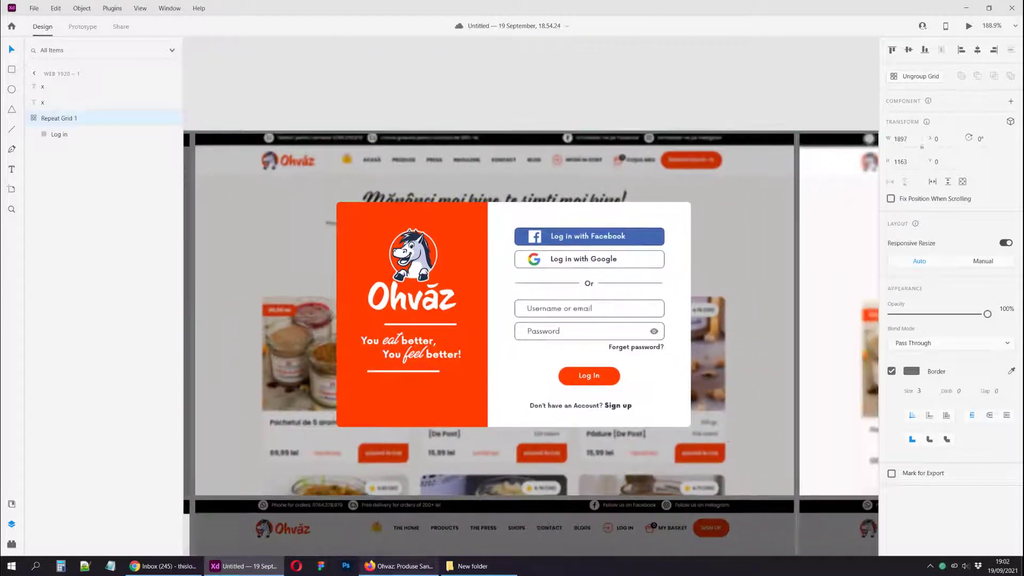
Highlight the handwritten headline on the Ohvaz website in Firefox and compare it with the entry's tagline in Adobe XD
{"action": "left_click", "coordinate": [400, 566]}
{"action": "left_click_drag", "start_coordinate": [340, 145], "coordinate": [823, 165]}
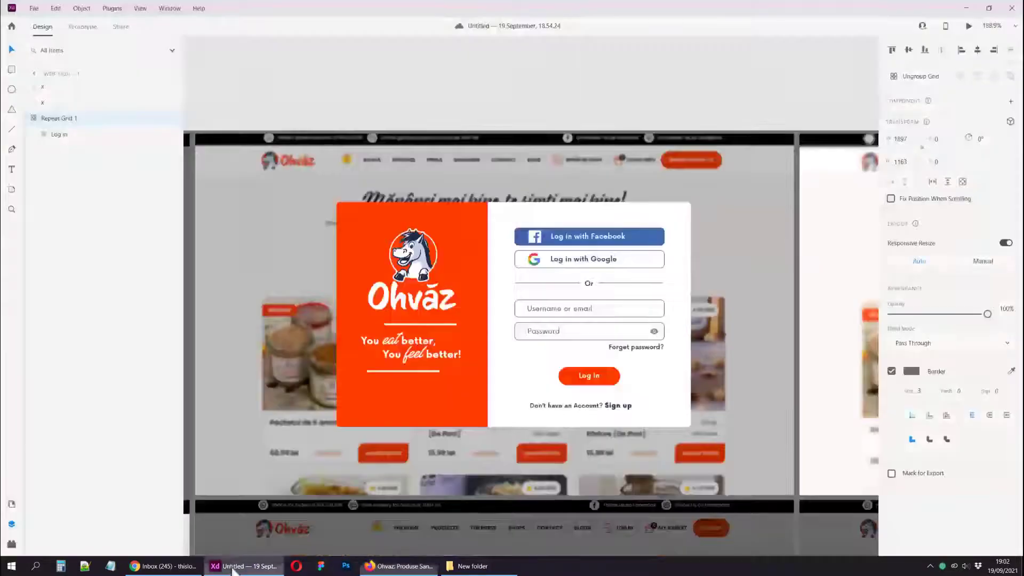
{"action": "left_click", "coordinate": [244, 566]}
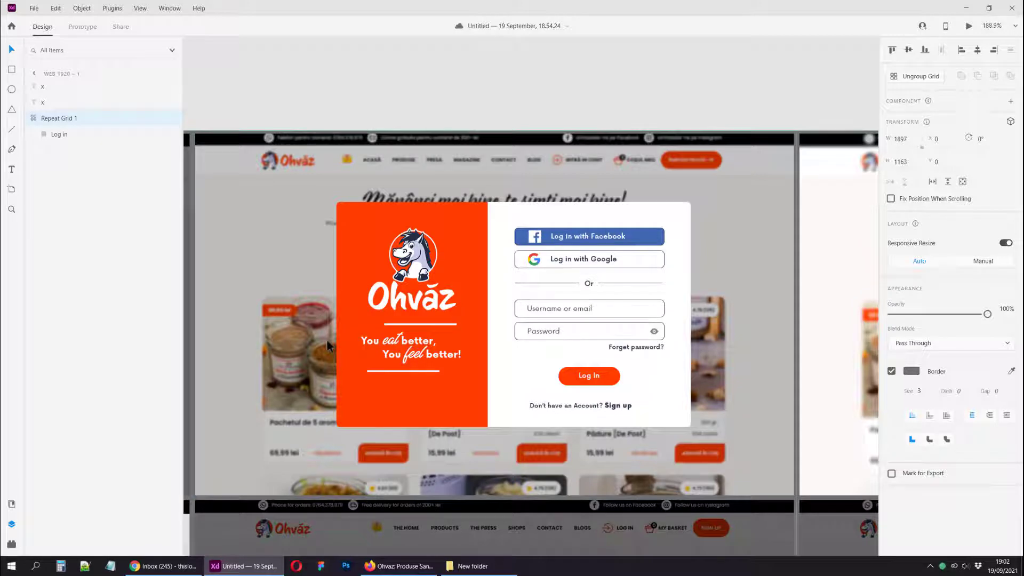
{"action": "scroll", "coordinate": [400, 331], "scroll_direction": "up", "scroll_amount": 3}
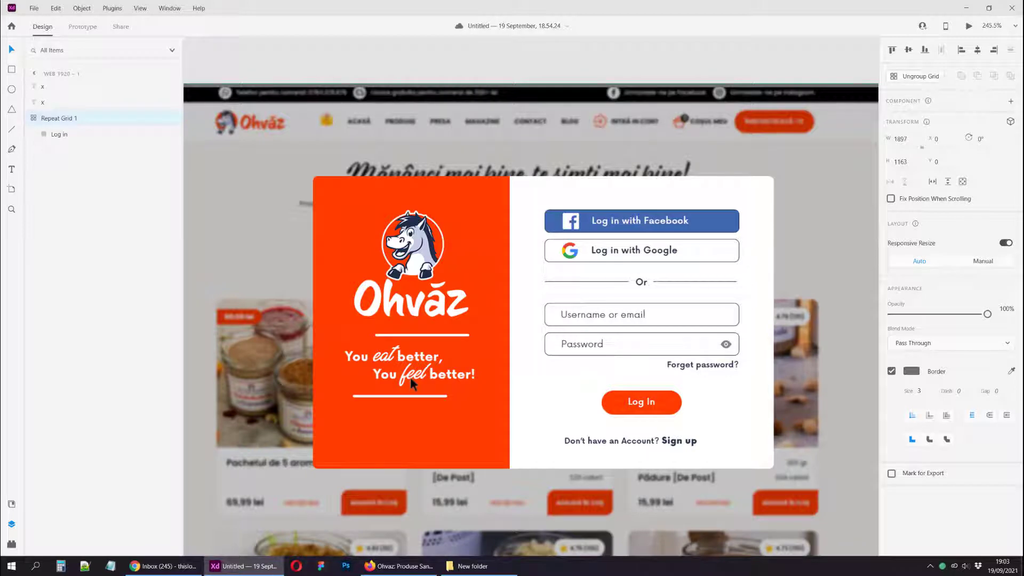
View the gift offer popup on the Ohvaz website in Firefox, close it, and return to Adobe XD
{"action": "left_click", "coordinate": [400, 566]}
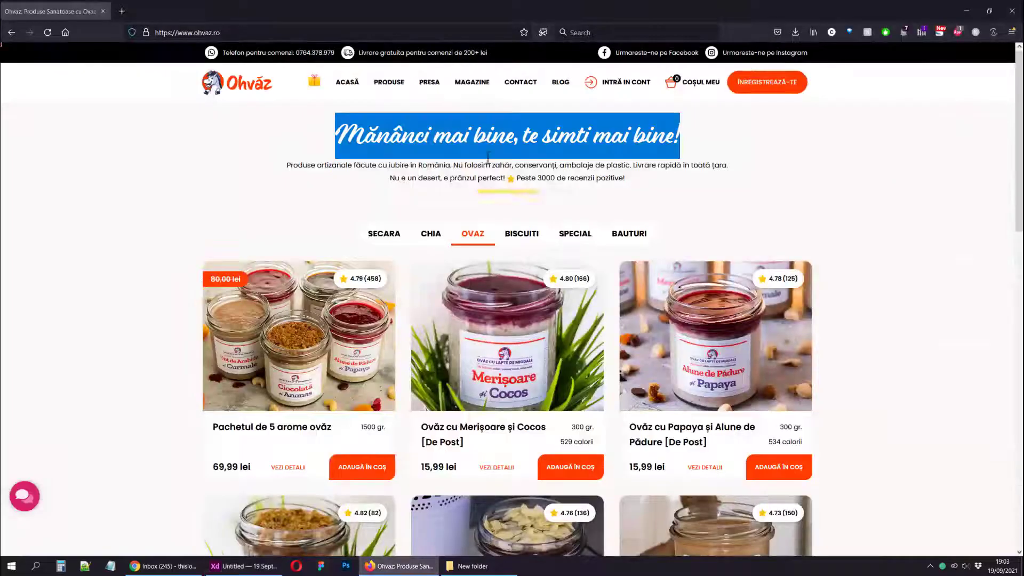
{"action": "left_click", "coordinate": [317, 84]}
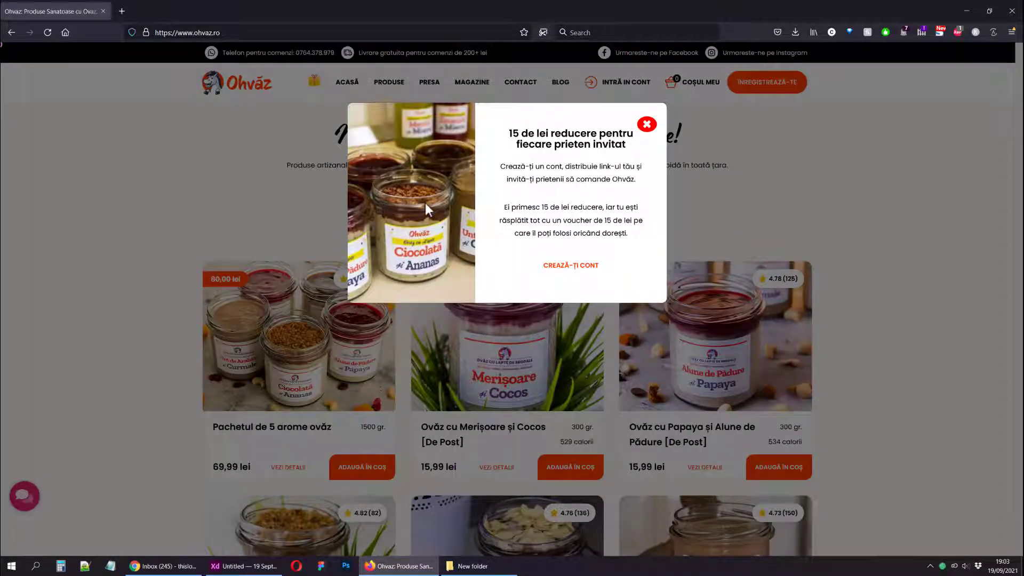
{"action": "left_click", "coordinate": [225, 200]}
{"action": "left_click", "coordinate": [235, 565]}
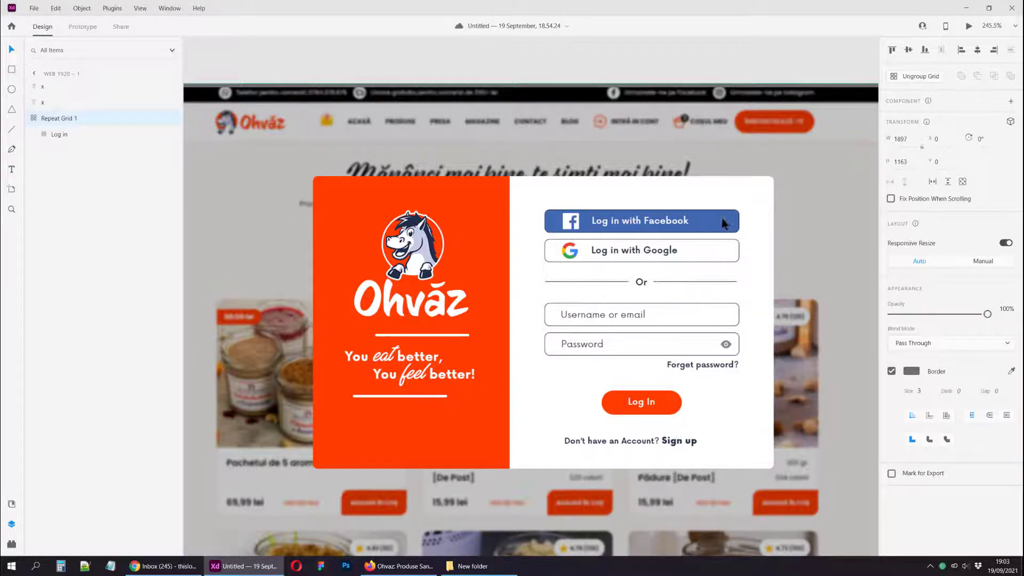
Examine the second entry's Facebook and Google login buttons, divider, input fields and Log In button
{"action": "scroll", "coordinate": [717, 220], "scroll_direction": "up", "scroll_amount": 5}
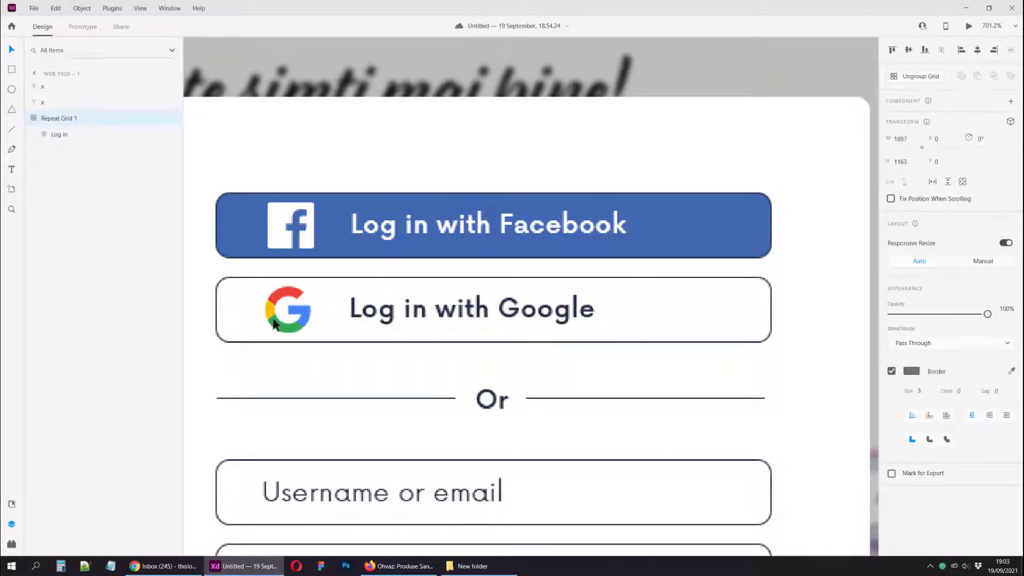
{"action": "scroll", "coordinate": [273, 319], "scroll_direction": "down", "scroll_amount": 5}
{"action": "left_click_drag", "start_coordinate": [288, 353], "coordinate": [447, 287]}
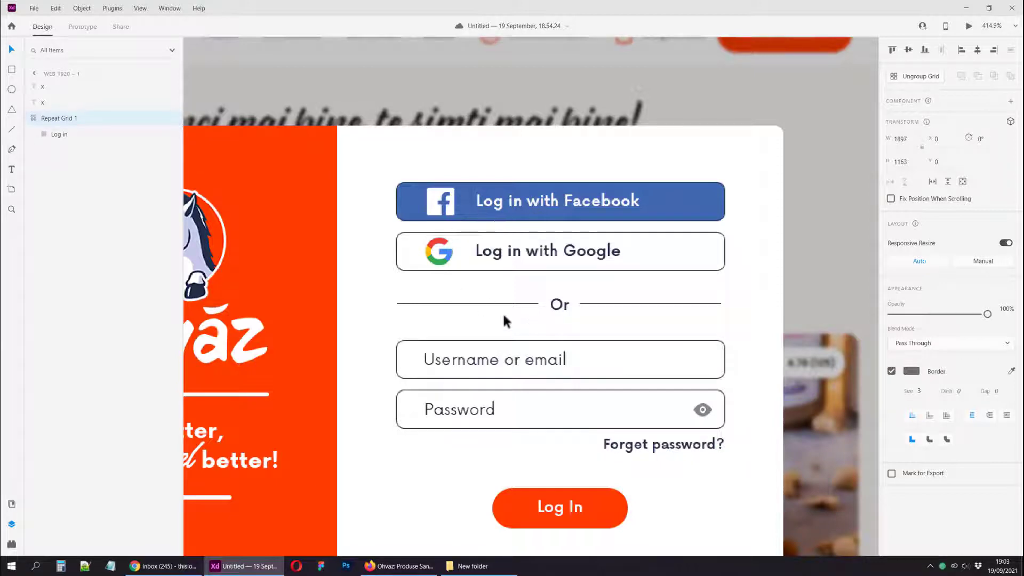
{"action": "scroll", "coordinate": [524, 305], "scroll_direction": "down", "scroll_amount": 4}
{"action": "scroll", "coordinate": [502, 319], "scroll_direction": "up", "scroll_amount": 1}
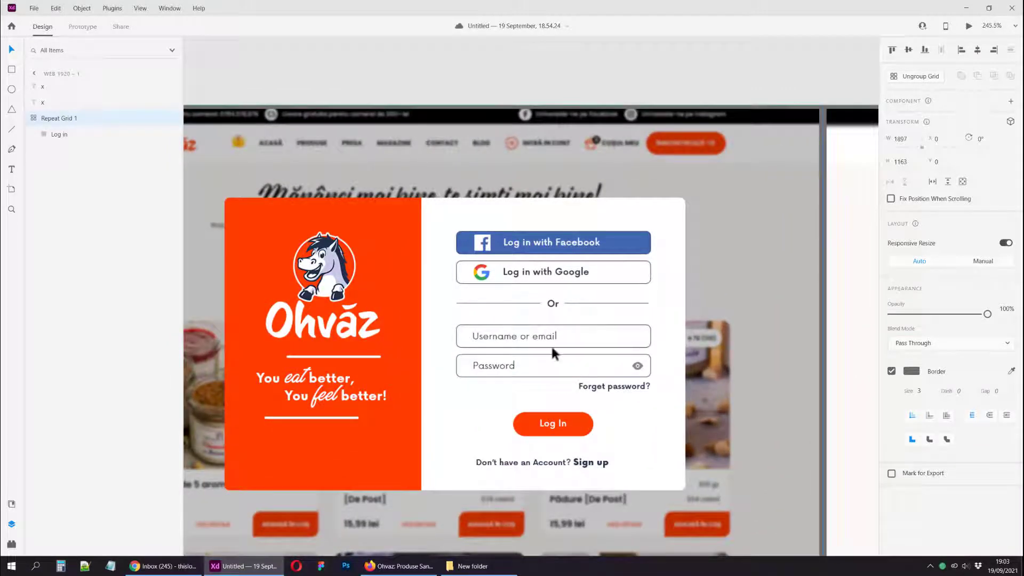
{"action": "scroll", "coordinate": [551, 344], "scroll_direction": "up", "scroll_amount": 1}
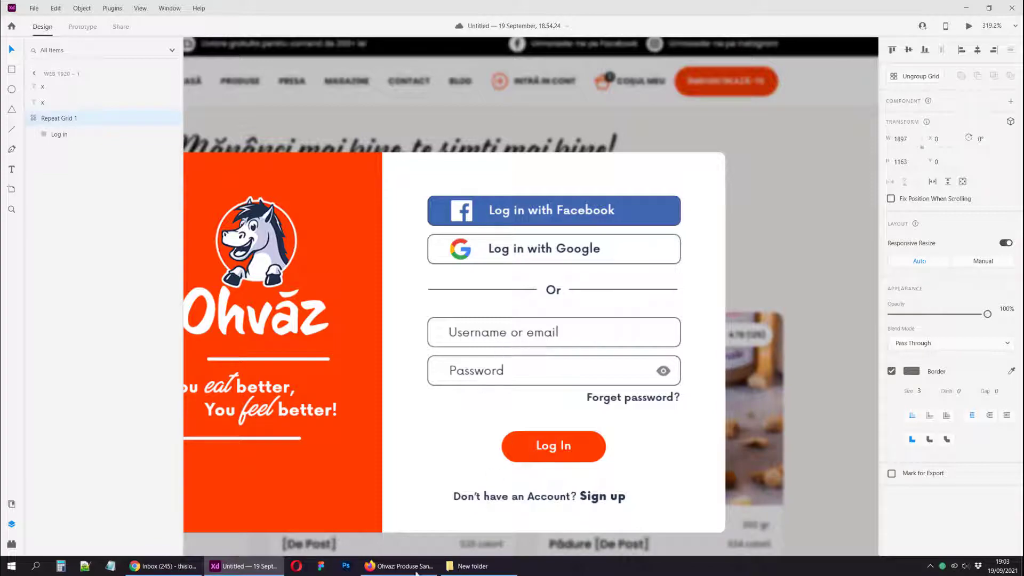
Browse the product cards and header of the Ohvaz homepage in Firefox, and return to Adobe XD
{"action": "left_click", "coordinate": [400, 566]}
{"action": "scroll", "coordinate": [663, 258], "scroll_direction": "down", "scroll_amount": 8}
{"action": "scroll", "coordinate": [703, 271], "scroll_direction": "up", "scroll_amount": 8}
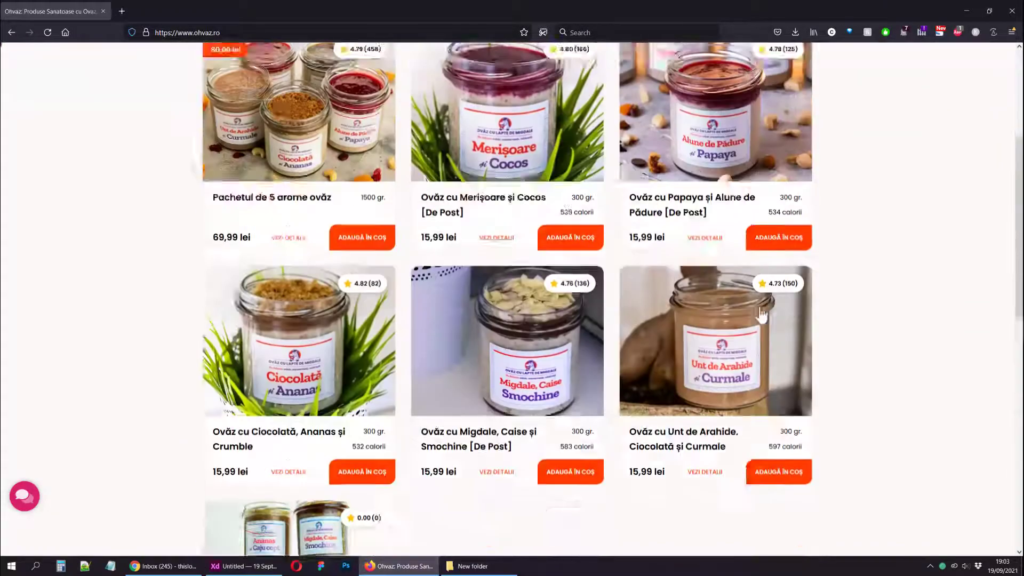
{"action": "scroll", "coordinate": [128, 243], "scroll_direction": "down", "scroll_amount": 5}
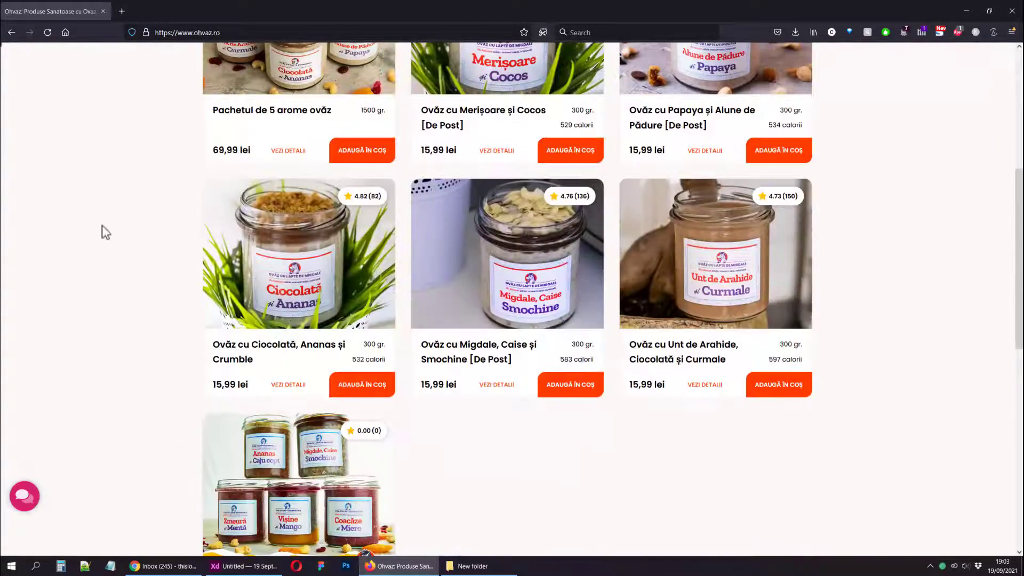
{"action": "scroll", "coordinate": [128, 310], "scroll_direction": "up", "scroll_amount": 2}
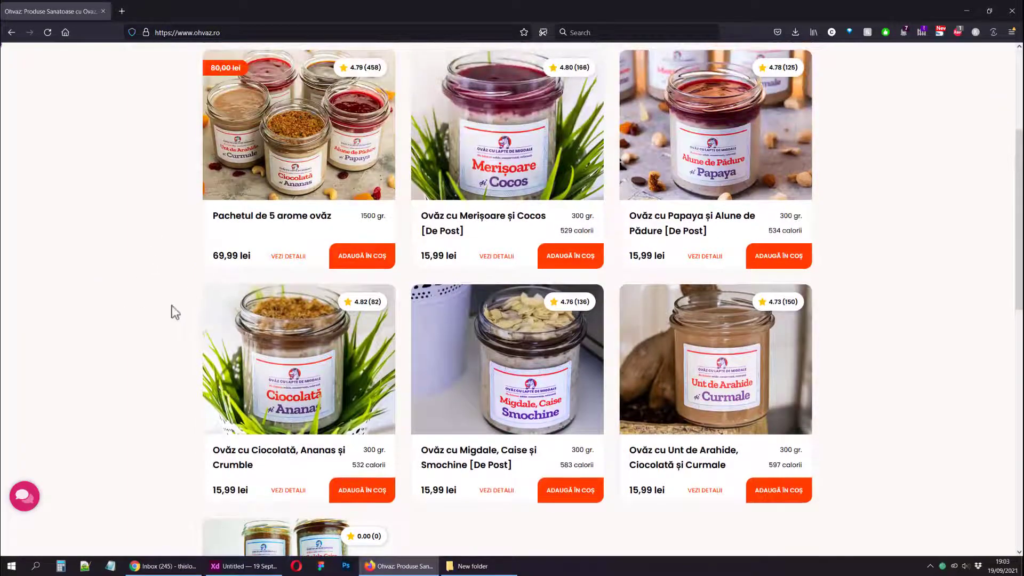
{"action": "scroll", "coordinate": [150, 304], "scroll_direction": "up", "scroll_amount": 3}
{"action": "scroll", "coordinate": [135, 288], "scroll_direction": "up", "scroll_amount": 1}
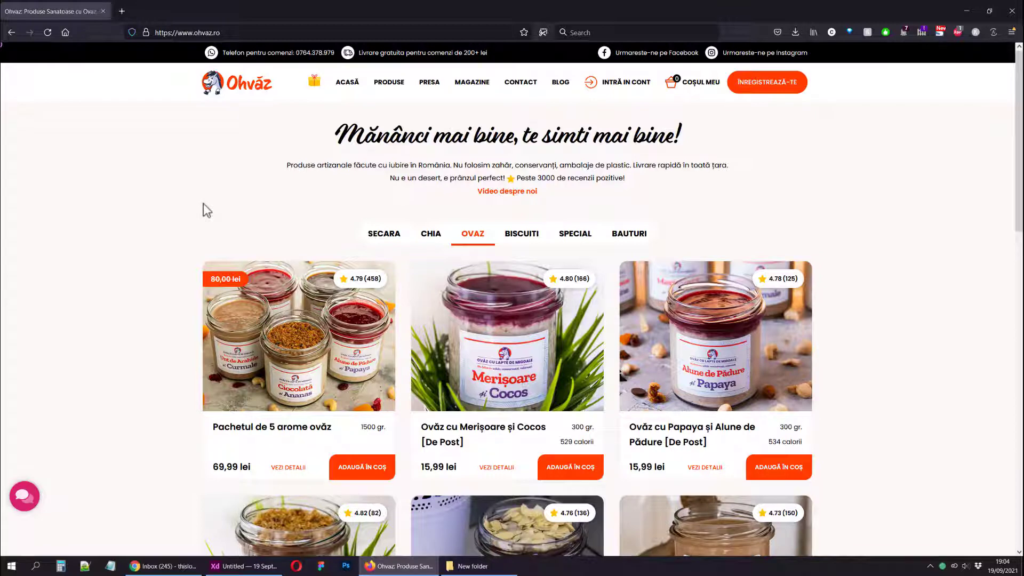
{"action": "left_click", "coordinate": [244, 566]}
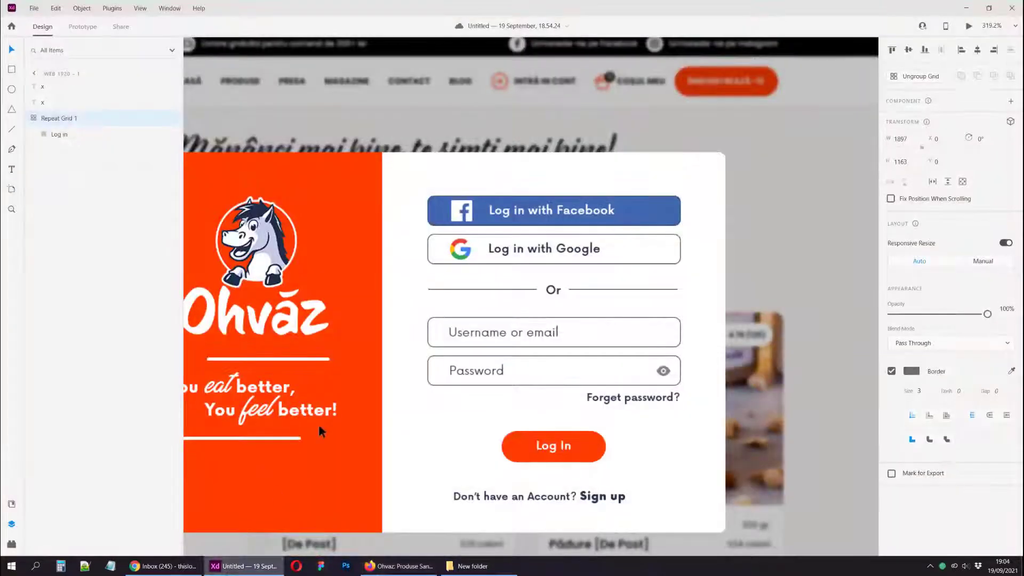
Examine the second entry's whole popup, comparing its orange logo panel with the login form
{"action": "scroll", "coordinate": [345, 363], "scroll_direction": "down", "scroll_amount": 2}
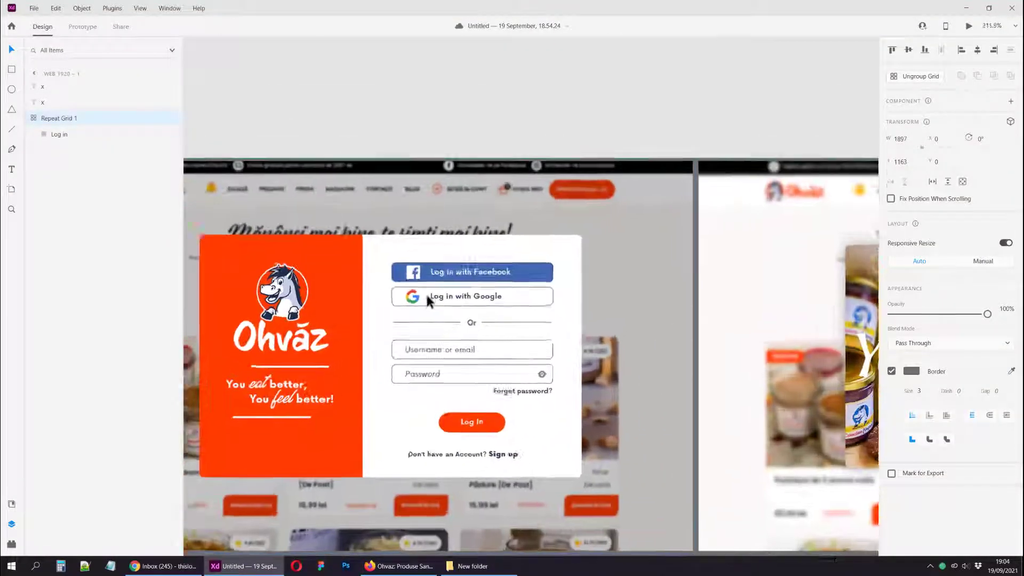
{"action": "scroll", "coordinate": [426, 292], "scroll_direction": "up", "scroll_amount": 3}
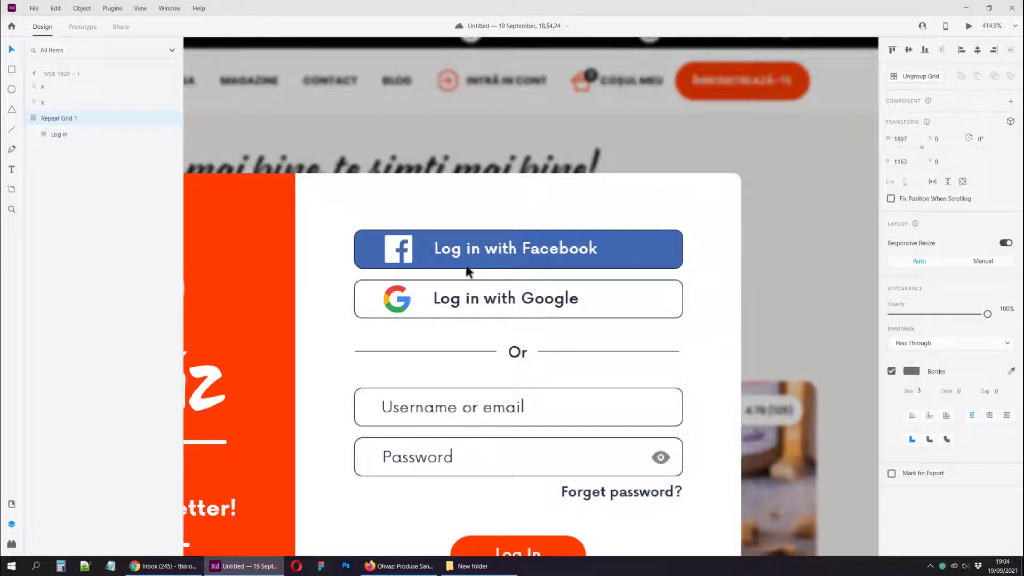
{"action": "scroll", "coordinate": [467, 271], "scroll_direction": "down", "scroll_amount": 2}
{"action": "left_click_drag", "start_coordinate": [462, 354], "coordinate": [527, 314]}
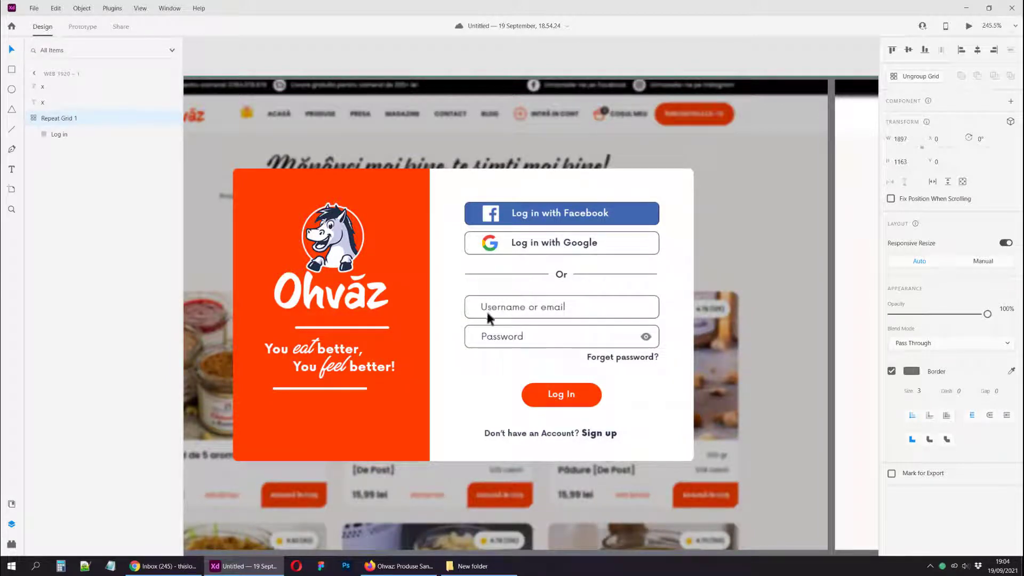
{"action": "scroll", "coordinate": [571, 406], "scroll_direction": "up", "scroll_amount": 2}
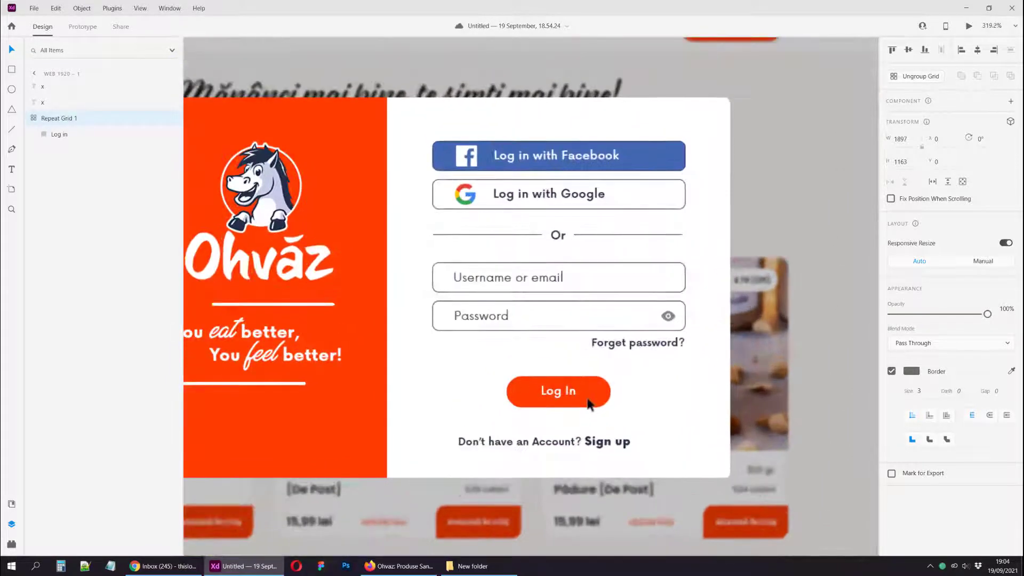
{"action": "scroll", "coordinate": [549, 389], "scroll_direction": "left", "scroll_amount": 2}
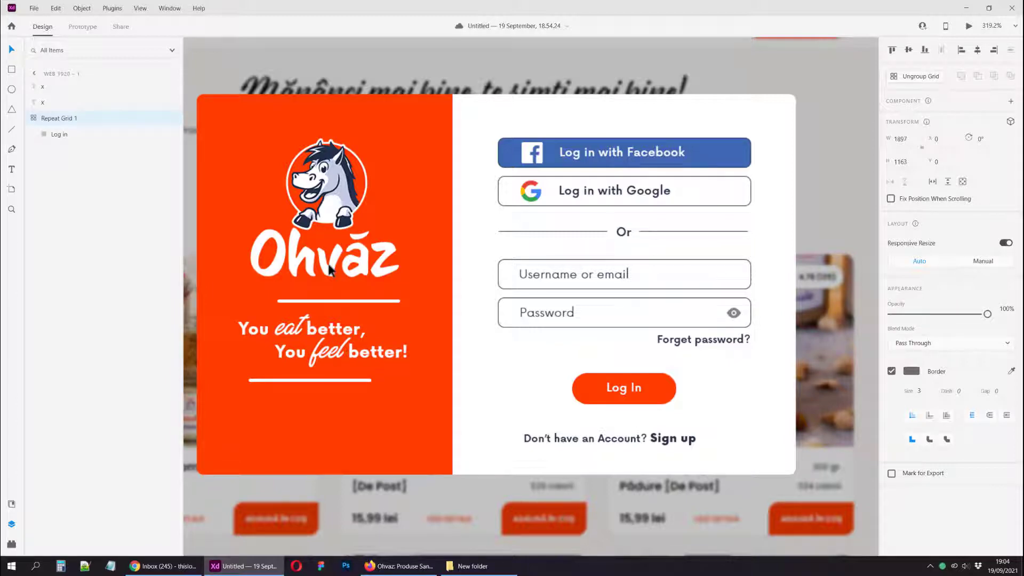
Review the Ohvaz homepage in Firefox down to its FAQ and newsletter sections, and return to Adobe XD
{"action": "left_click", "coordinate": [454, 566]}
{"action": "left_click", "coordinate": [411, 566]}
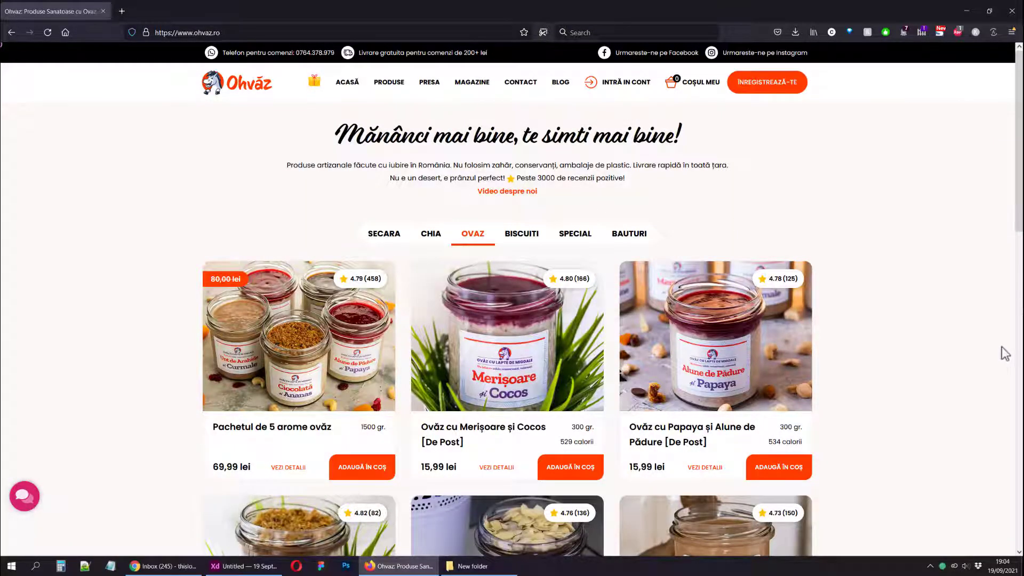
{"action": "scroll", "coordinate": [854, 347], "scroll_direction": "down", "scroll_amount": 7}
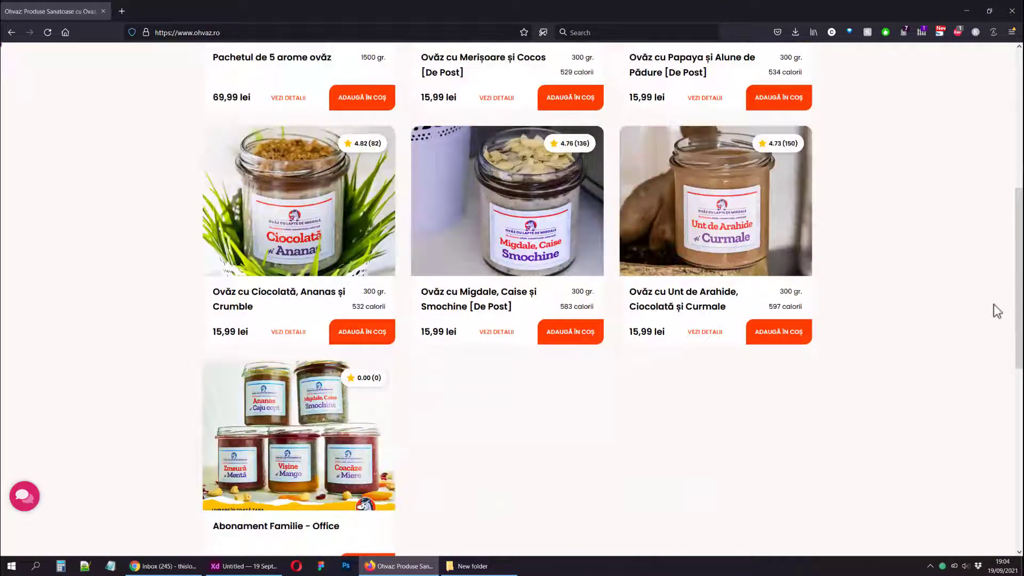
{"action": "scroll", "coordinate": [638, 276], "scroll_direction": "down", "scroll_amount": 4}
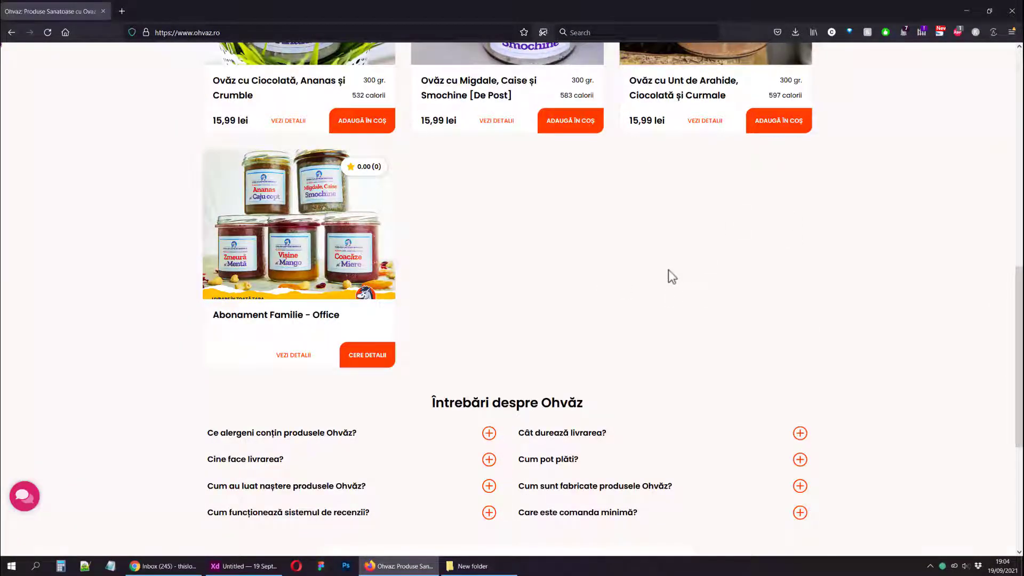
{"action": "scroll", "coordinate": [437, 176], "scroll_direction": "down", "scroll_amount": 3}
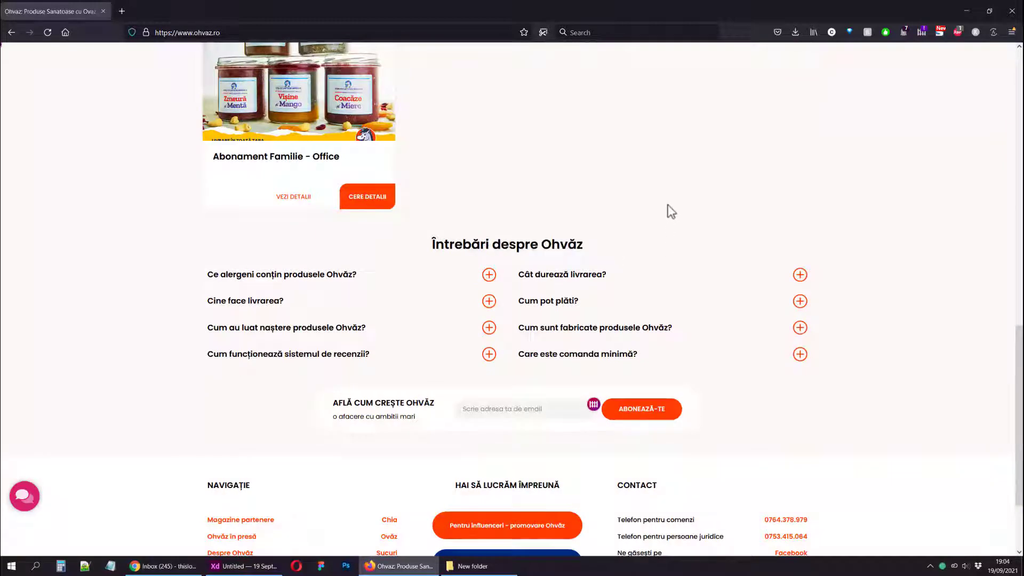
{"action": "scroll", "coordinate": [668, 203], "scroll_direction": "up", "scroll_amount": 3}
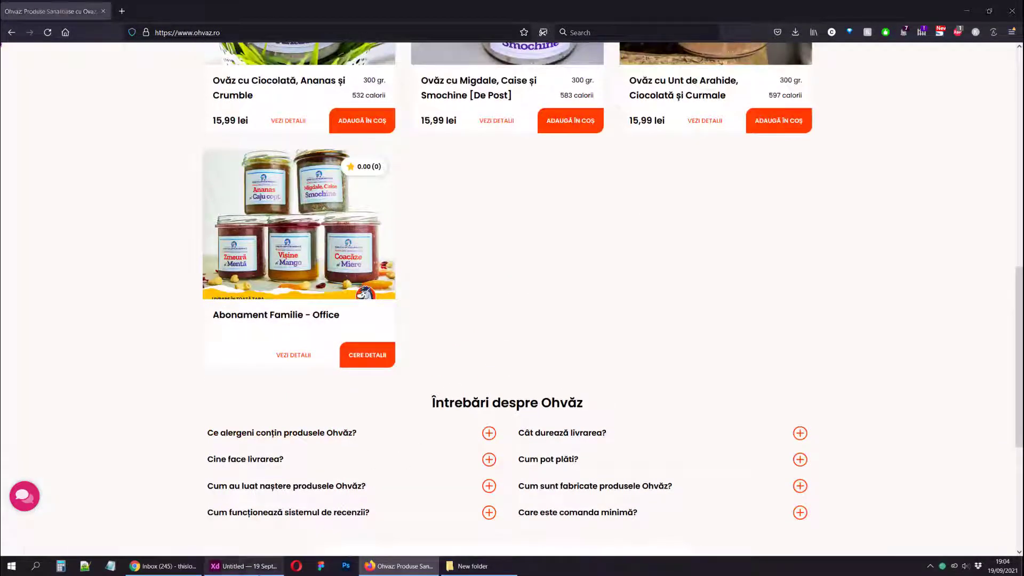
{"action": "left_click", "coordinate": [243, 566]}
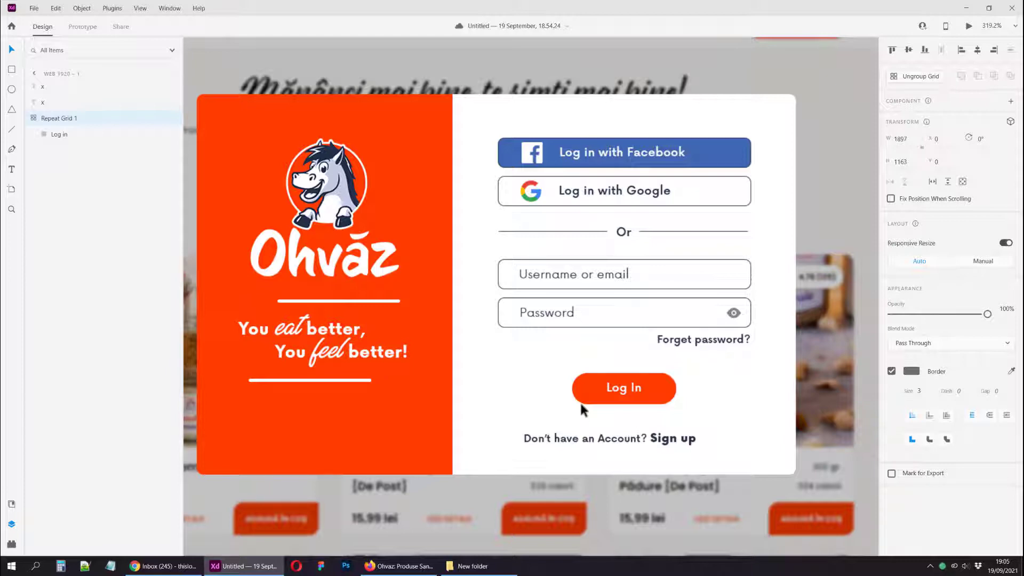
Examine the second entry's Log In button and the sign-up line beneath it
{"action": "scroll", "coordinate": [580, 401], "scroll_direction": "down", "scroll_amount": 2}
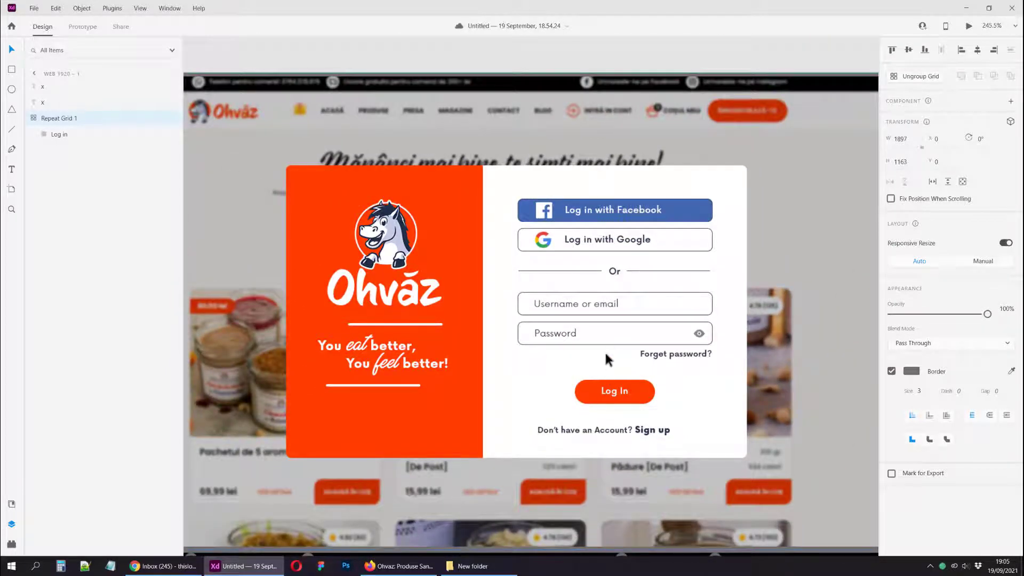
{"action": "scroll", "coordinate": [619, 339], "scroll_direction": "up", "scroll_amount": 2}
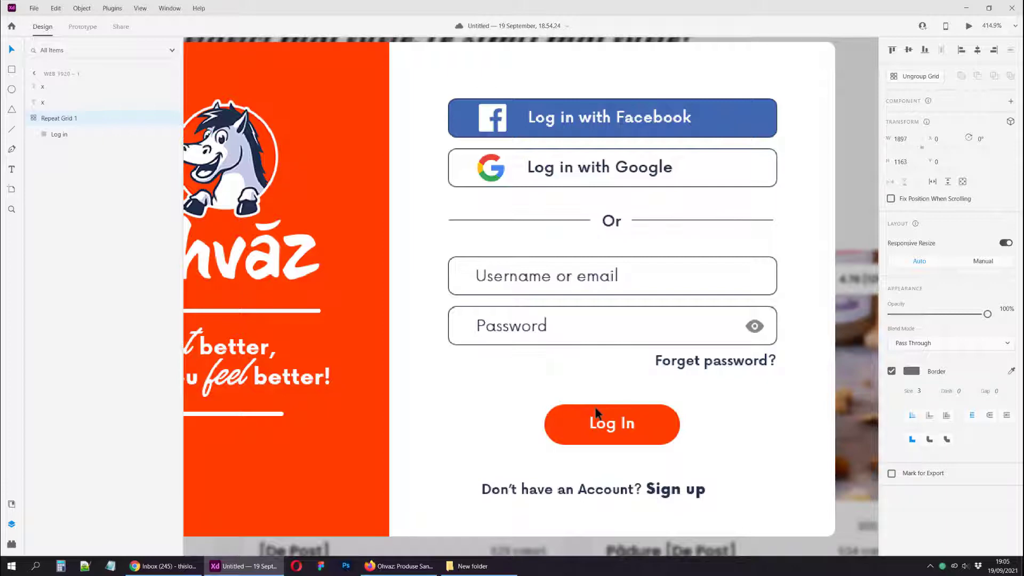
{"action": "scroll", "coordinate": [656, 456], "scroll_direction": "down", "scroll_amount": 2}
{"action": "scroll", "coordinate": [659, 446], "scroll_direction": "up", "scroll_amount": 3}
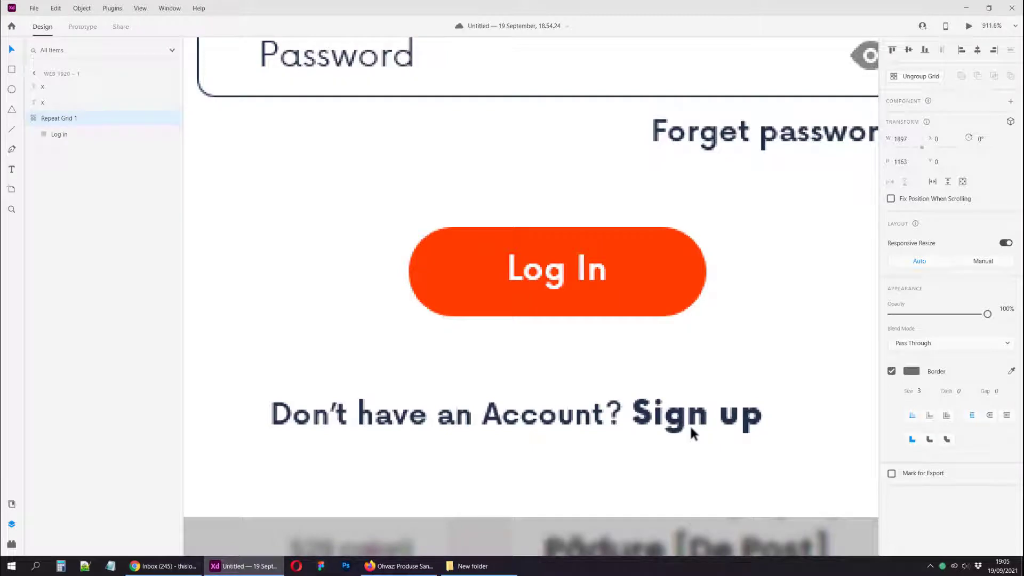
{"action": "scroll", "coordinate": [690, 425], "scroll_direction": "down", "scroll_amount": 4}
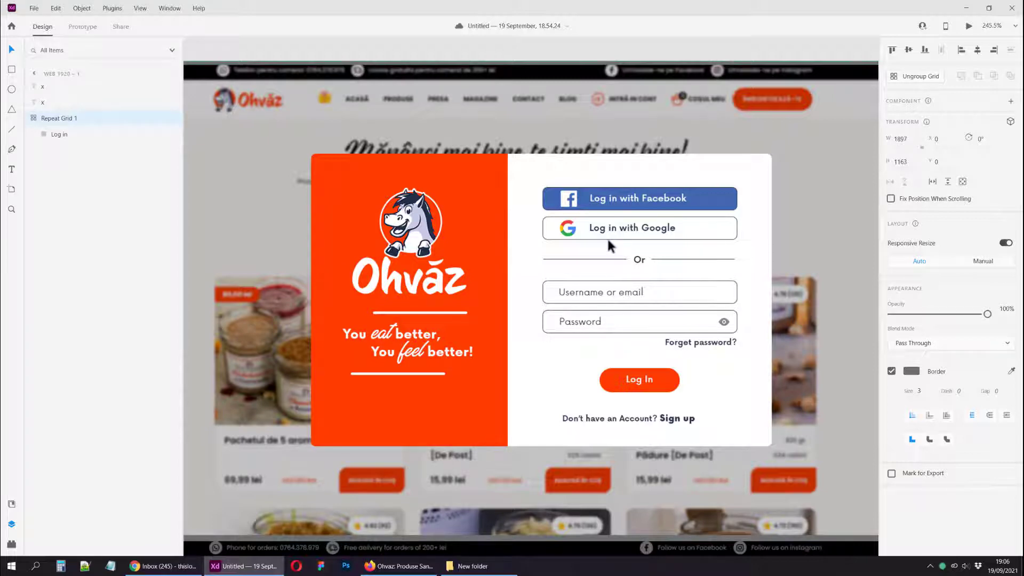
Place a copy of the red X over the second entry to mark it as rejected, and deselect it
{"action": "scroll", "coordinate": [608, 242], "scroll_direction": "down", "scroll_amount": 3}
{"action": "scroll", "coordinate": [590, 255], "scroll_direction": "down", "scroll_amount": 3}
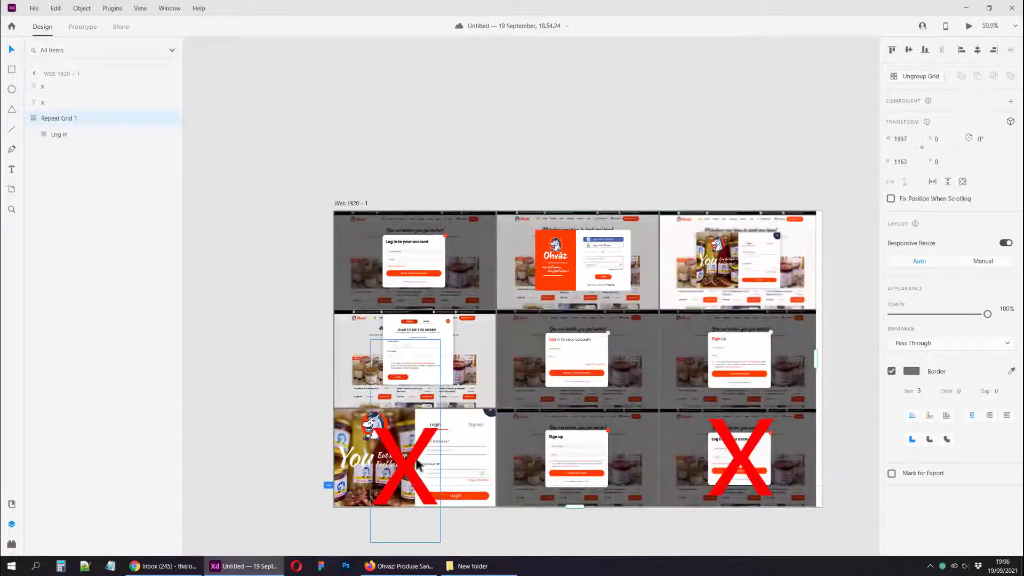
{"action": "left_click_drag", "start_coordinate": [416, 457], "coordinate": [579, 262]}
{"action": "scroll", "coordinate": [624, 261], "scroll_direction": "up", "scroll_amount": 5}
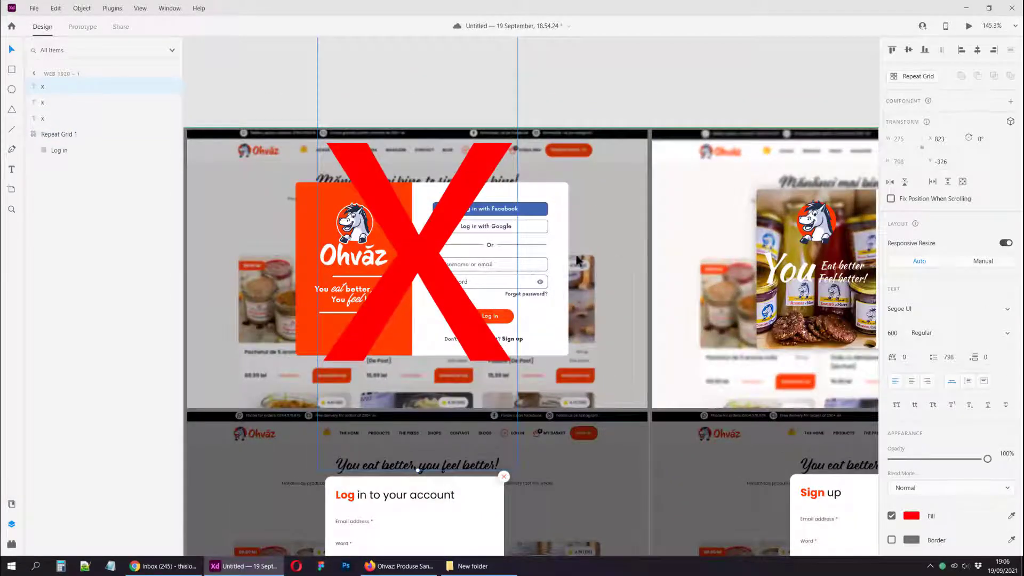
{"action": "left_click", "coordinate": [651, 95]}
Bring the third entry with the jar photo panel into close view and save the document
{"action": "left_click_drag", "start_coordinate": [722, 97], "coordinate": [406, 86]}
{"action": "scroll", "coordinate": [560, 137], "scroll_direction": "up", "scroll_amount": 3}
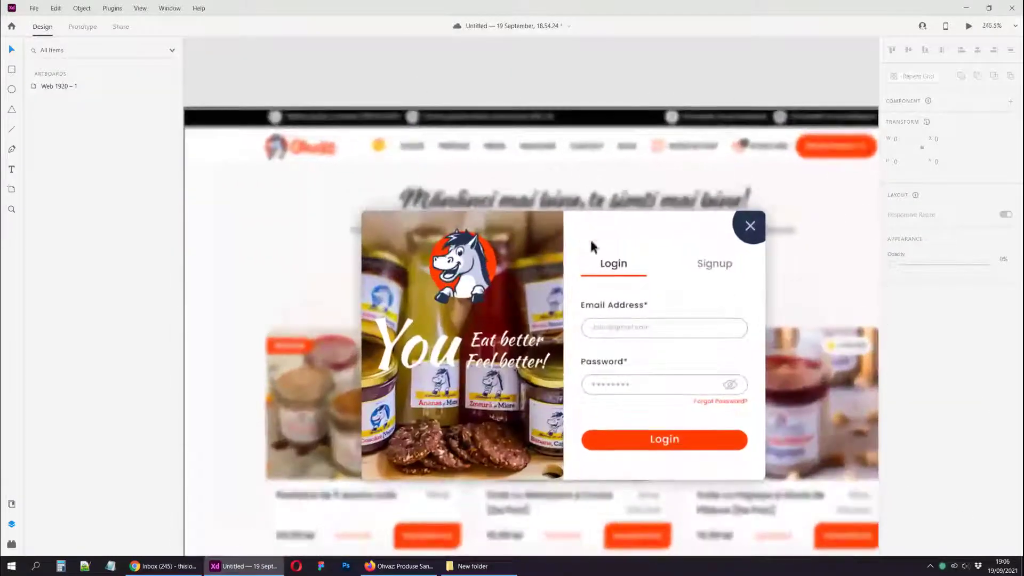
{"action": "left_click_drag", "start_coordinate": [516, 319], "coordinate": [464, 223]}
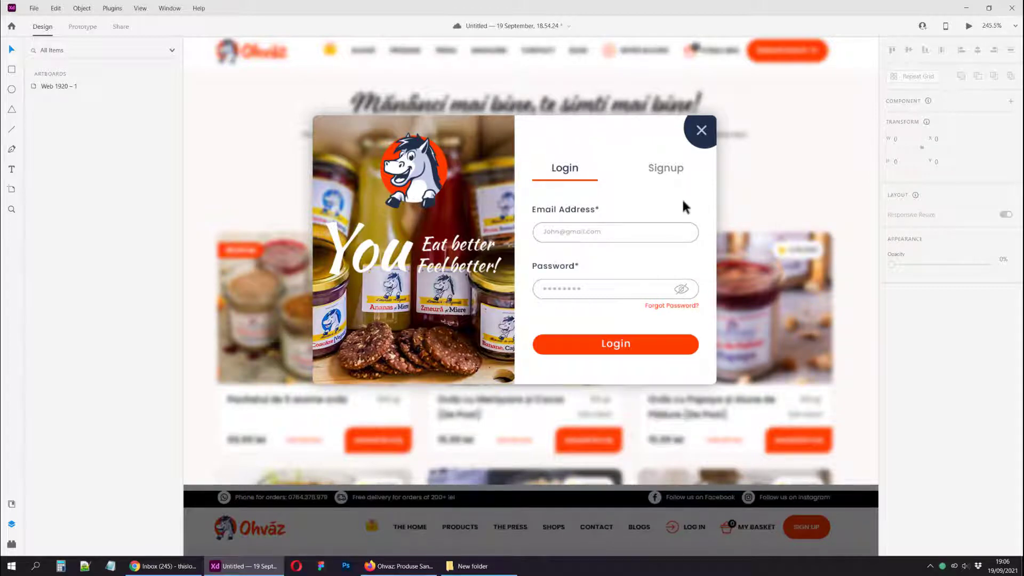
{"action": "key", "text": "ctrl+s"}
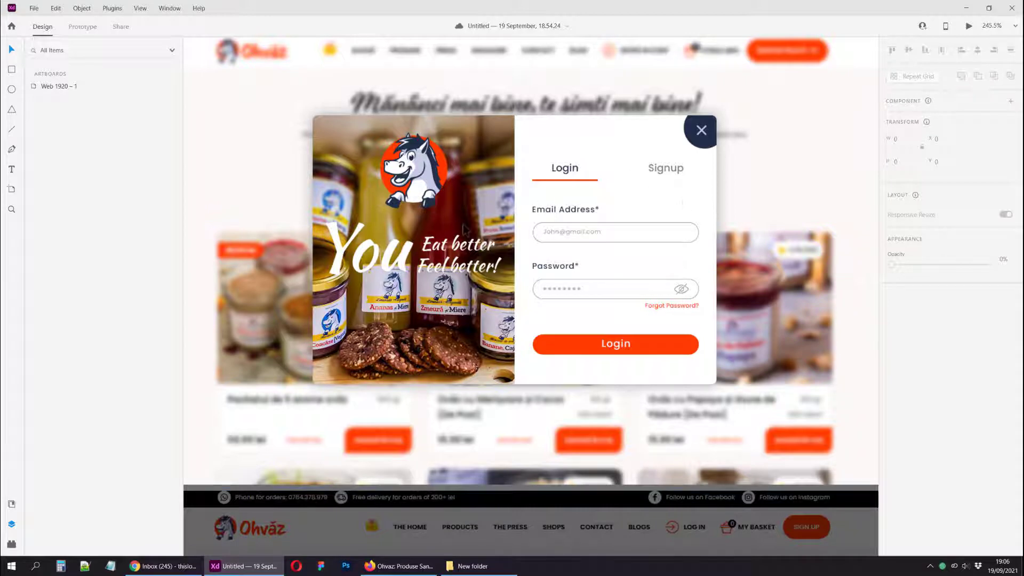
Examine the third entry's photo panel, Login and Signup tabs, input fields, Forgot Password link and Login button
{"action": "scroll", "coordinate": [465, 227], "scroll_direction": "up", "scroll_amount": 3}
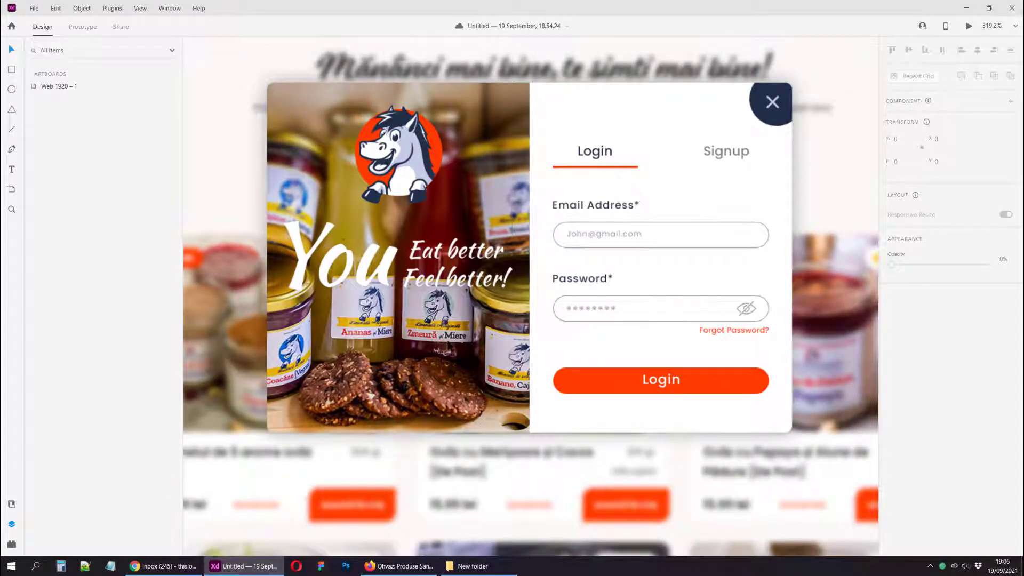
{"action": "scroll", "coordinate": [450, 330], "scroll_direction": "down", "scroll_amount": 2}
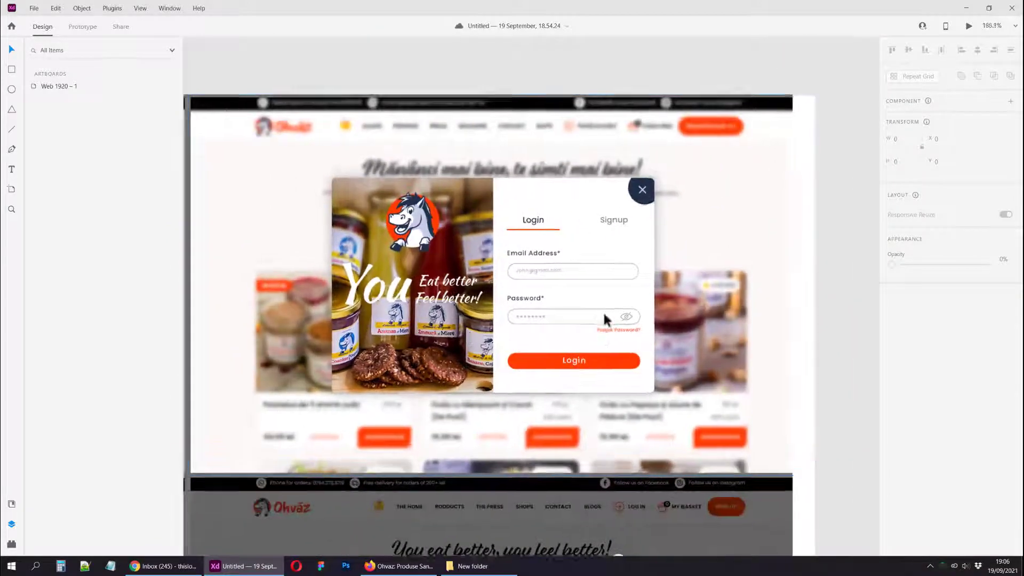
{"action": "scroll", "coordinate": [604, 311], "scroll_direction": "up", "scroll_amount": 2}
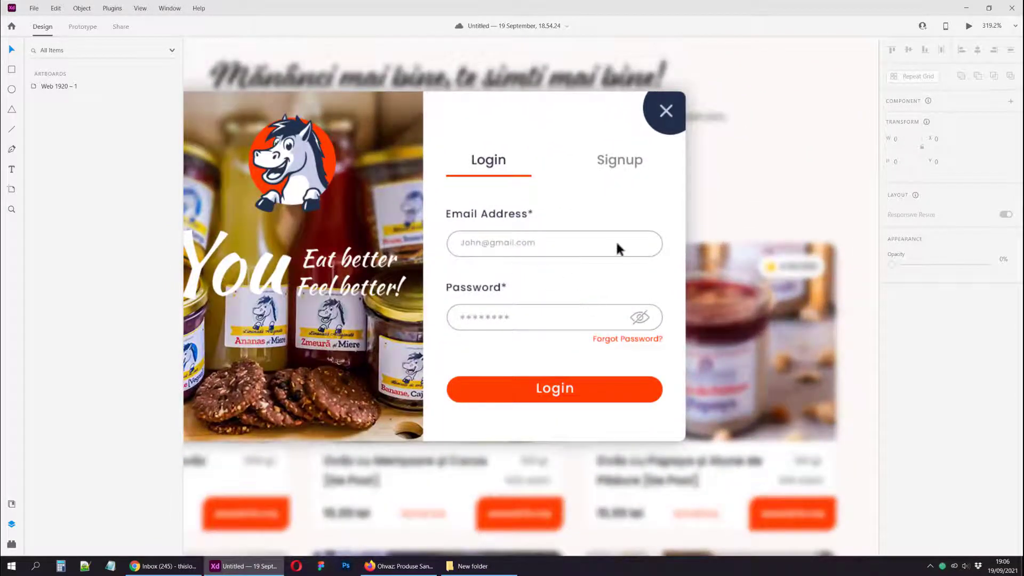
{"action": "scroll", "coordinate": [554, 292], "scroll_direction": "down", "scroll_amount": 3}
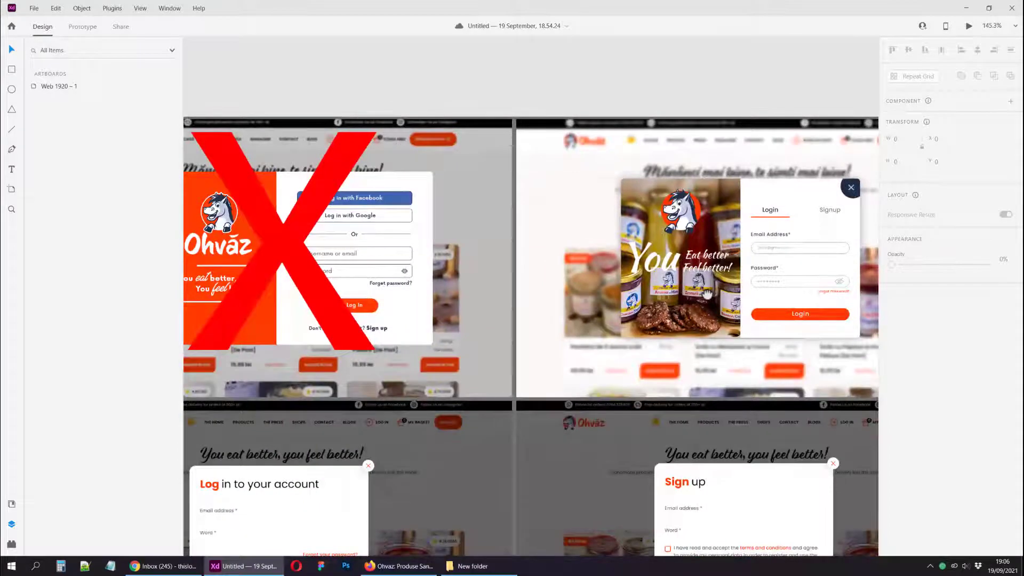
{"action": "scroll", "coordinate": [559, 262], "scroll_direction": "up", "scroll_amount": 5}
{"action": "scroll", "coordinate": [517, 244], "scroll_direction": "up", "scroll_amount": 3}
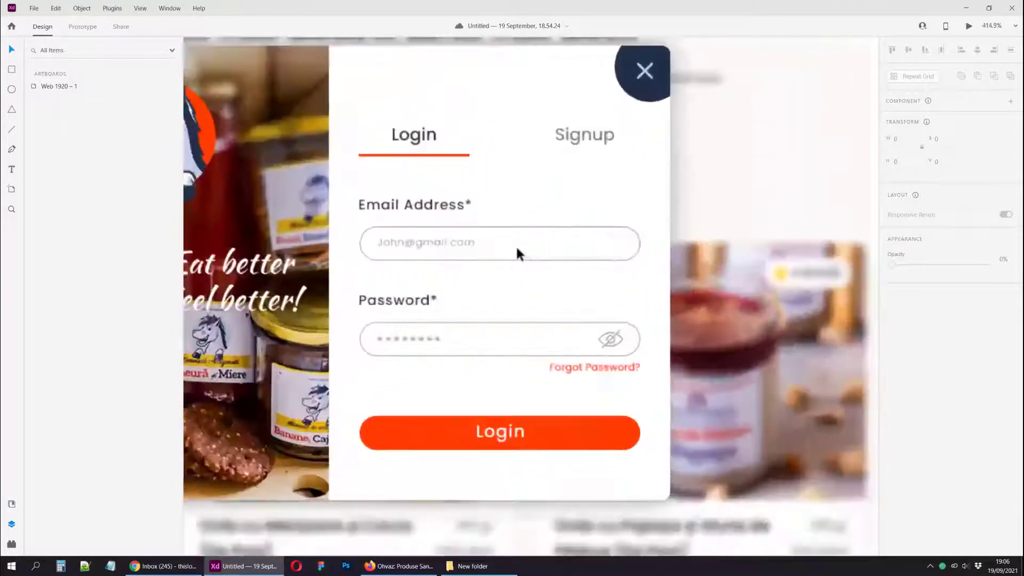
{"action": "scroll", "coordinate": [516, 245], "scroll_direction": "down", "scroll_amount": 1}
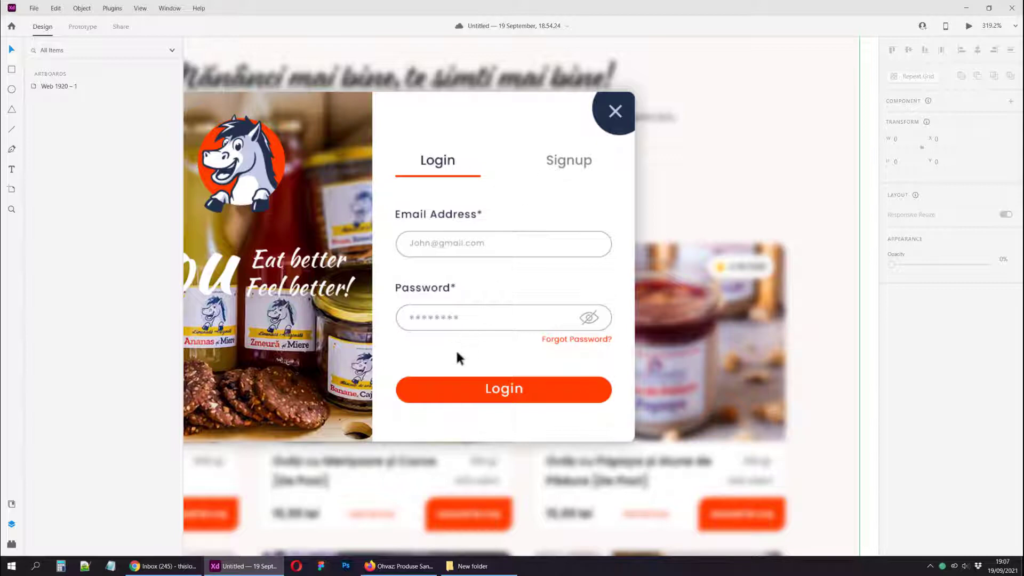
{"action": "scroll", "coordinate": [457, 354], "scroll_direction": "up", "scroll_amount": 4}
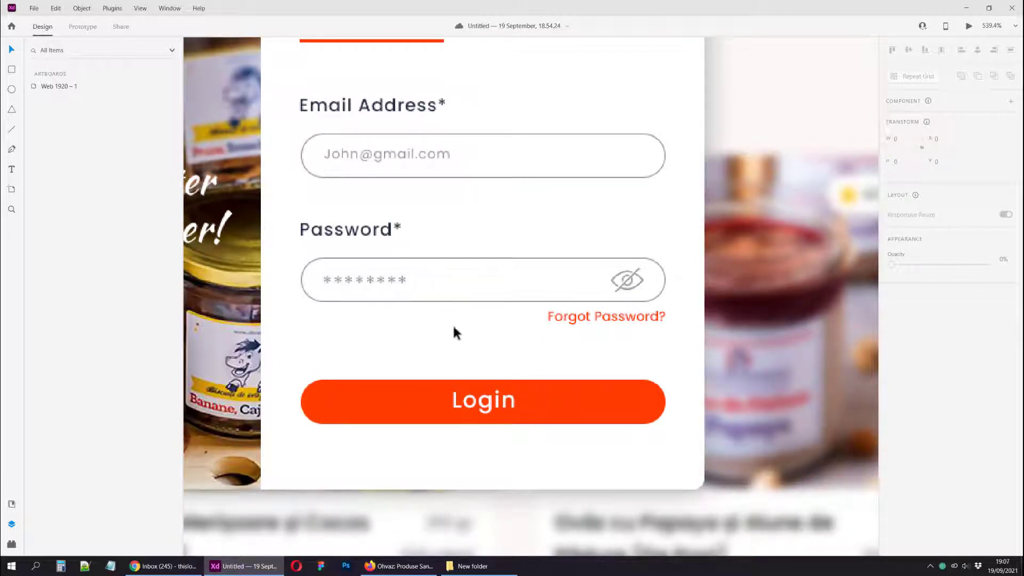
{"action": "scroll", "coordinate": [418, 304], "scroll_direction": "down", "scroll_amount": 2}
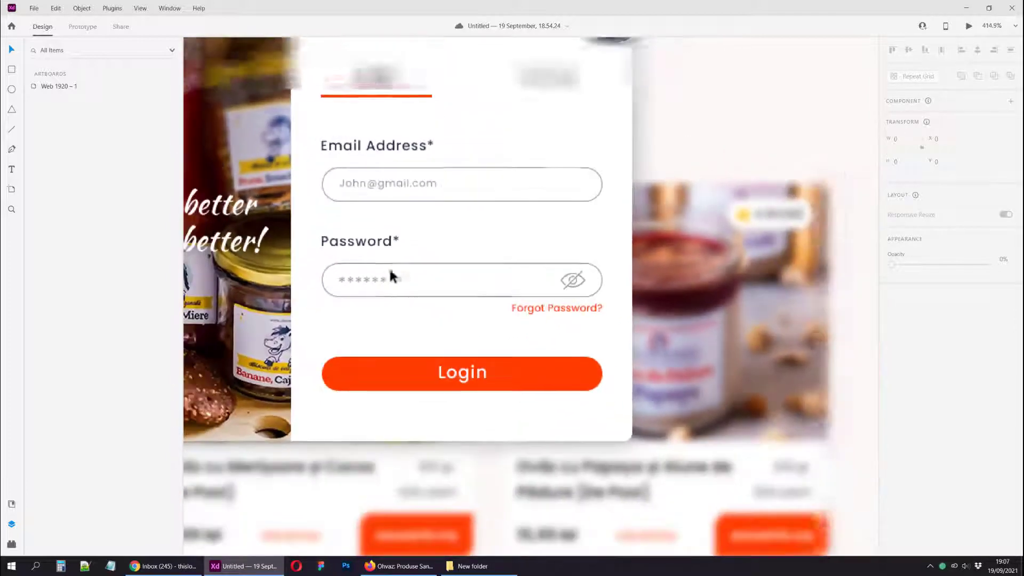
Examine the "GLAD TO SEE YOU AGAIN!" entry's Sign In and Sign Up toggle, heading, divider line and form
{"action": "scroll", "coordinate": [378, 300], "scroll_direction": "down", "scroll_amount": 6}
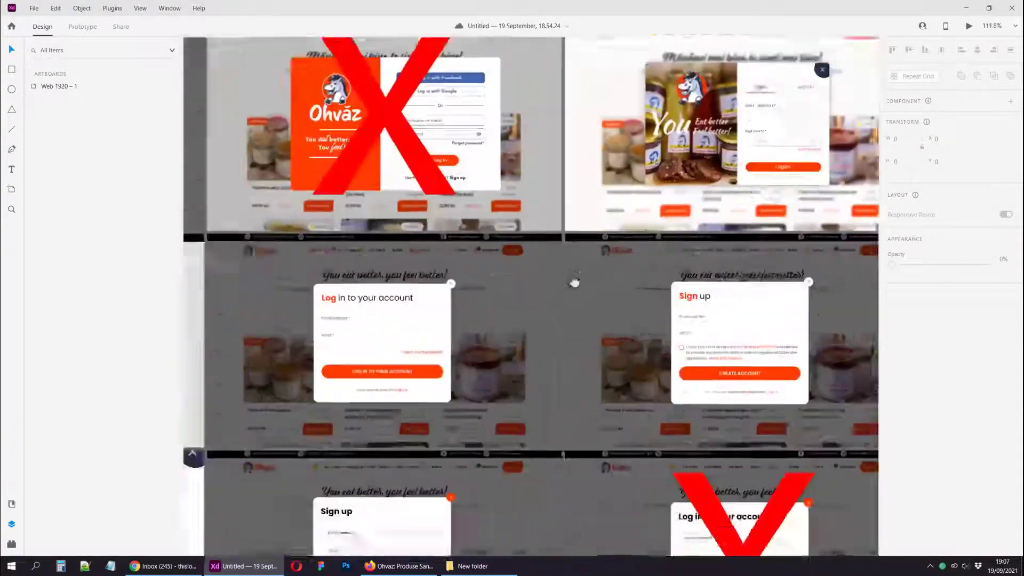
{"action": "left_click_drag", "start_coordinate": [574, 282], "coordinate": [651, 257]}
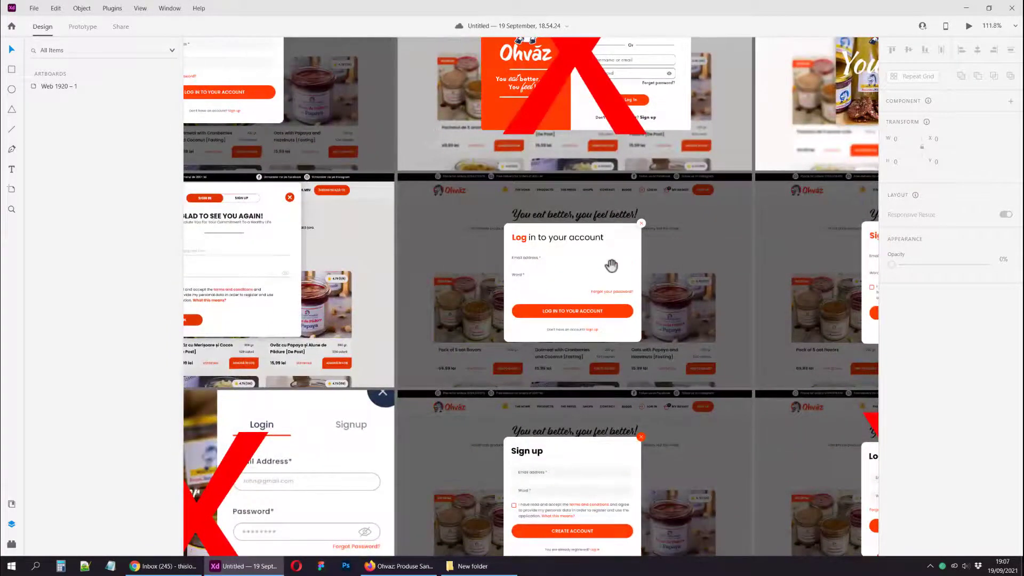
{"action": "left_click_drag", "start_coordinate": [560, 302], "coordinate": [715, 274]}
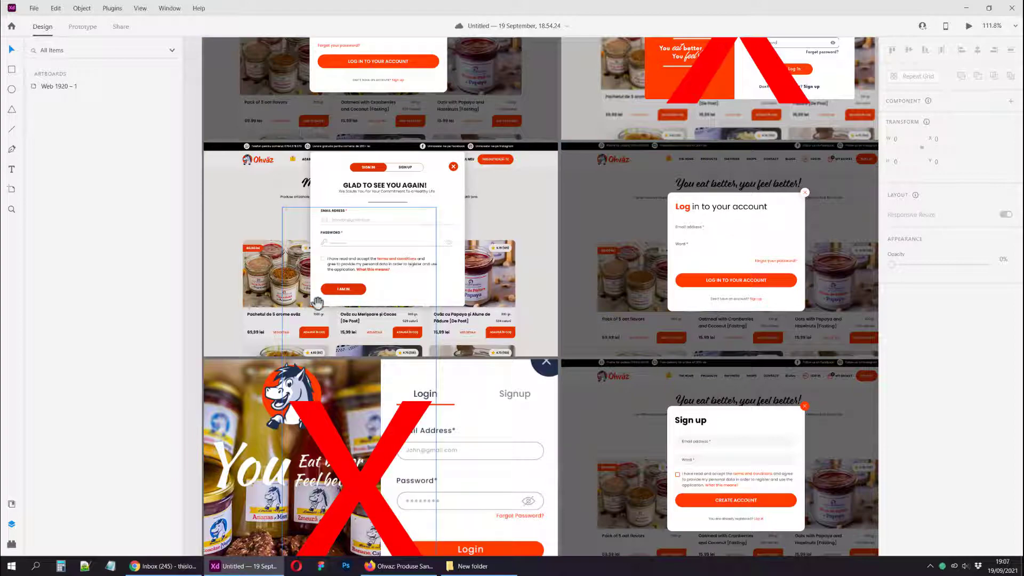
{"action": "scroll", "coordinate": [477, 226], "scroll_direction": "left", "scroll_amount": 3}
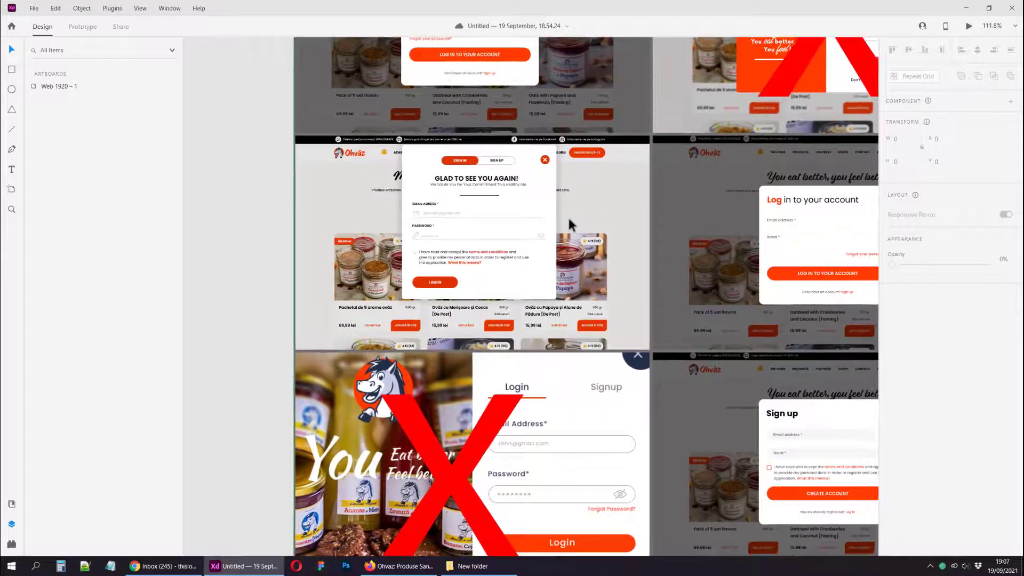
{"action": "scroll", "coordinate": [573, 235], "scroll_direction": "up", "scroll_amount": 5}
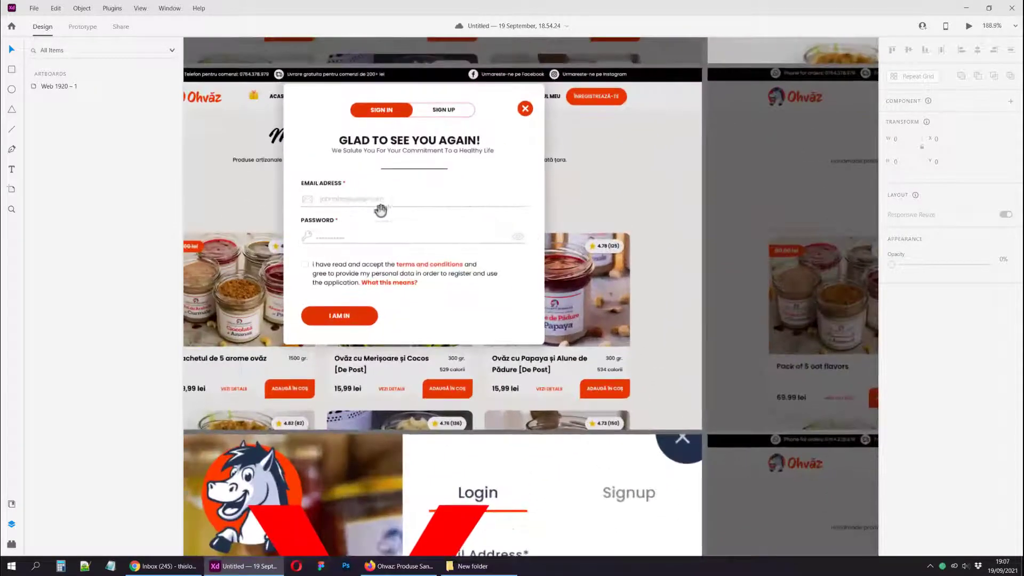
{"action": "scroll", "coordinate": [416, 258], "scroll_direction": "up", "scroll_amount": 5}
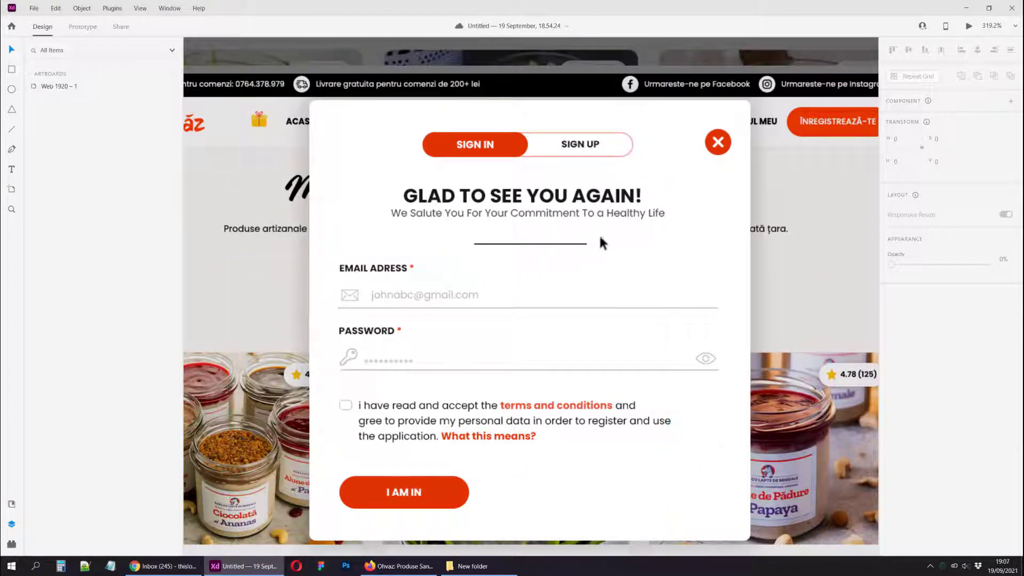
{"action": "scroll", "coordinate": [613, 213], "scroll_direction": "down", "scroll_amount": 1}
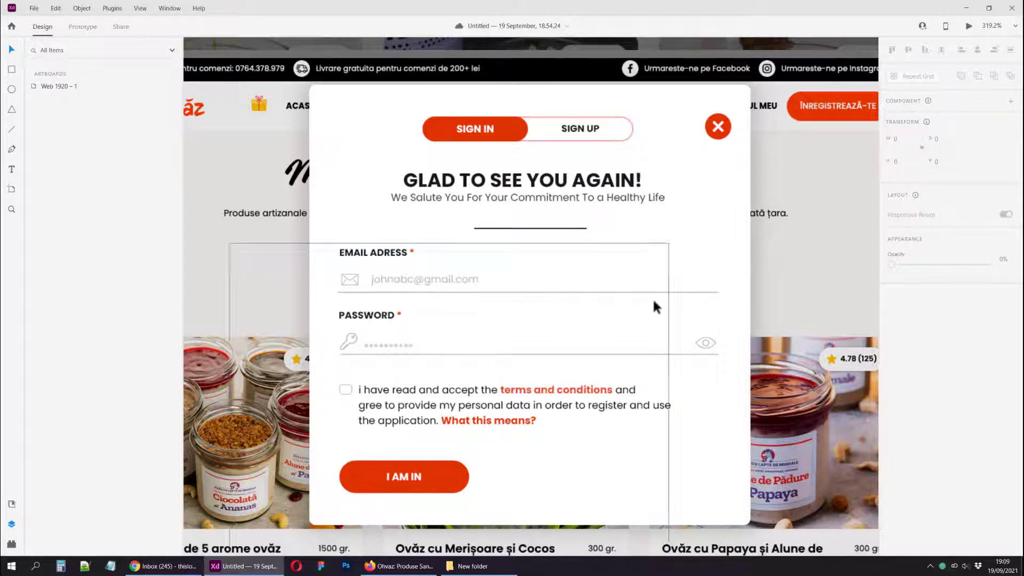
{"action": "scroll", "coordinate": [729, 255], "scroll_direction": "up", "scroll_amount": 2}
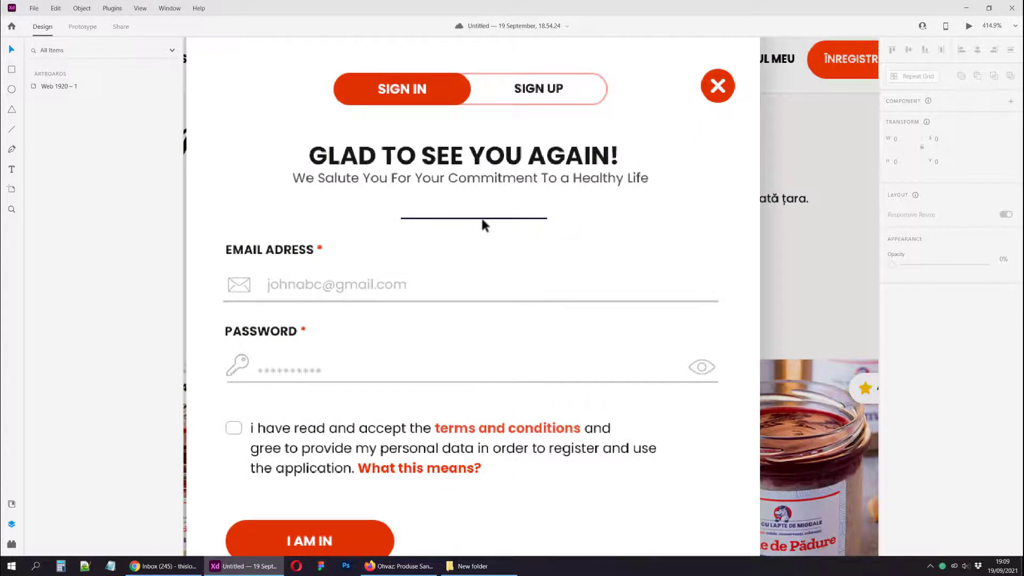
Examine the "Log in to your account" entry's heading and input fields for comparison with the "GLAD TO SEE YOU AGAIN!" entry
{"action": "scroll", "coordinate": [485, 224], "scroll_direction": "down", "scroll_amount": 5}
{"action": "scroll", "coordinate": [338, 261], "scroll_direction": "up", "scroll_amount": 5}
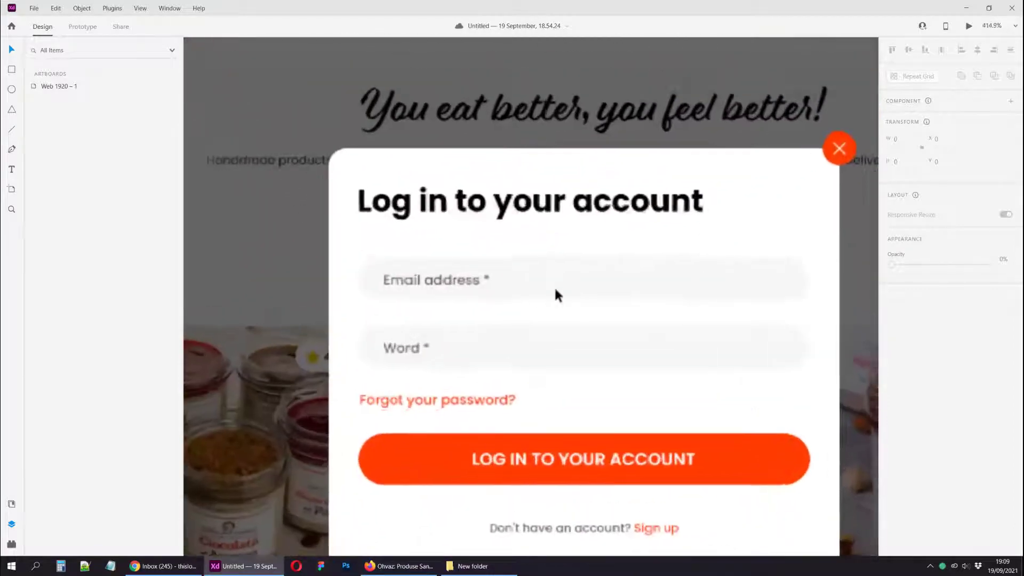
{"action": "scroll", "coordinate": [508, 284], "scroll_direction": "up", "scroll_amount": 2}
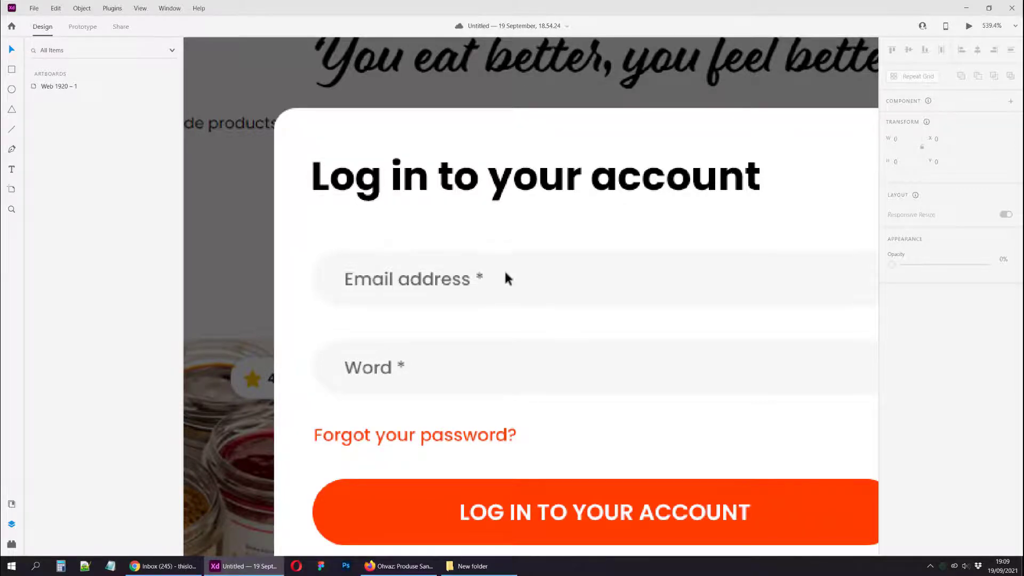
{"action": "scroll", "coordinate": [504, 269], "scroll_direction": "down", "scroll_amount": 5}
{"action": "scroll", "coordinate": [545, 294], "scroll_direction": "up", "scroll_amount": 5}
{"action": "key", "text": "t"}
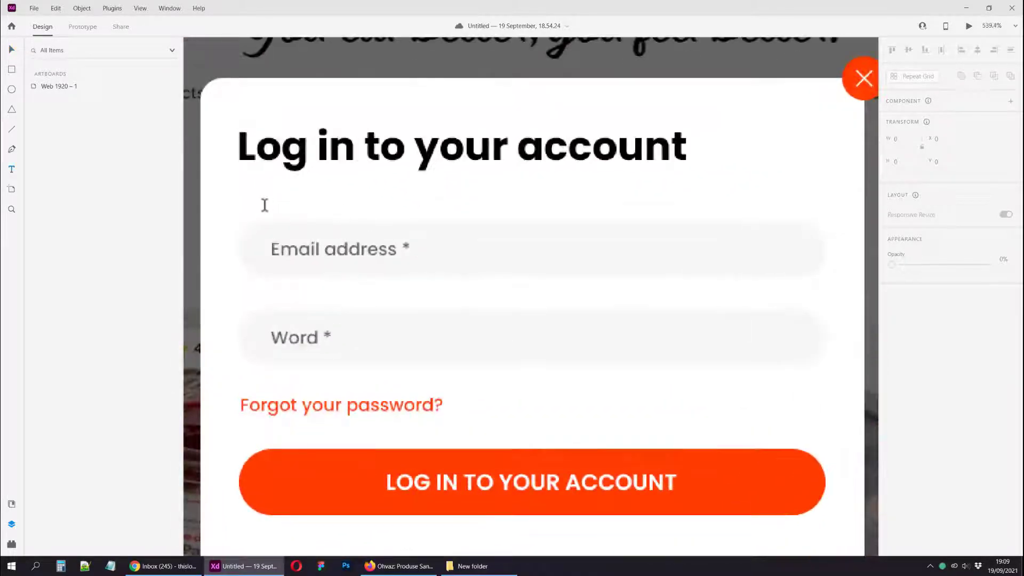
{"action": "left_click", "coordinate": [263, 203]}
{"action": "key", "text": "Escape"}
Compare the "Log in to your account" entry with the "GLAD TO SEE YOU AGAIN!" entry's heading and field labels
{"action": "scroll", "coordinate": [403, 224], "scroll_direction": "down", "scroll_amount": 6}
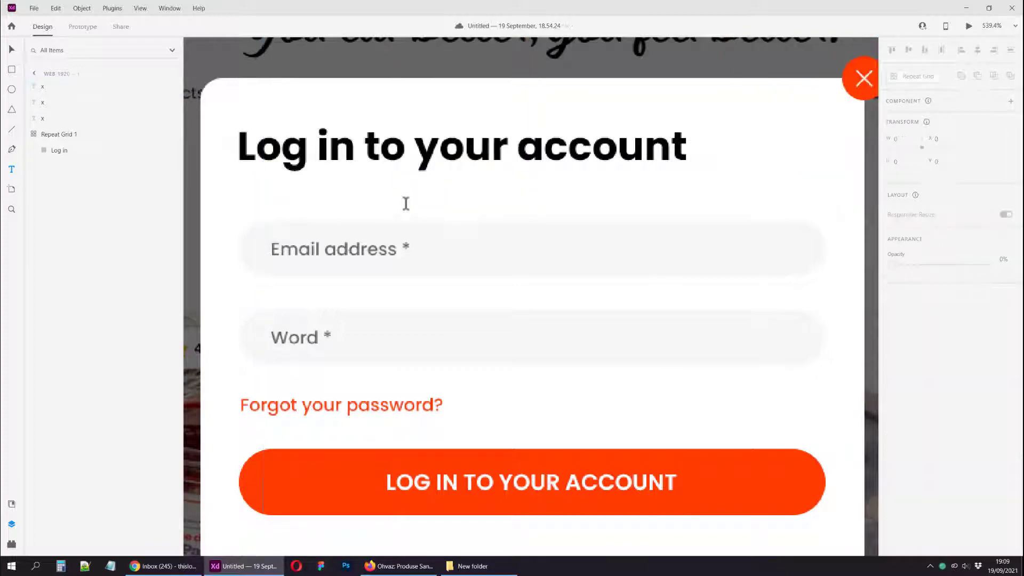
{"action": "scroll", "coordinate": [537, 384], "scroll_direction": "up", "scroll_amount": 4}
{"action": "scroll", "coordinate": [536, 384], "scroll_direction": "down", "scroll_amount": 5}
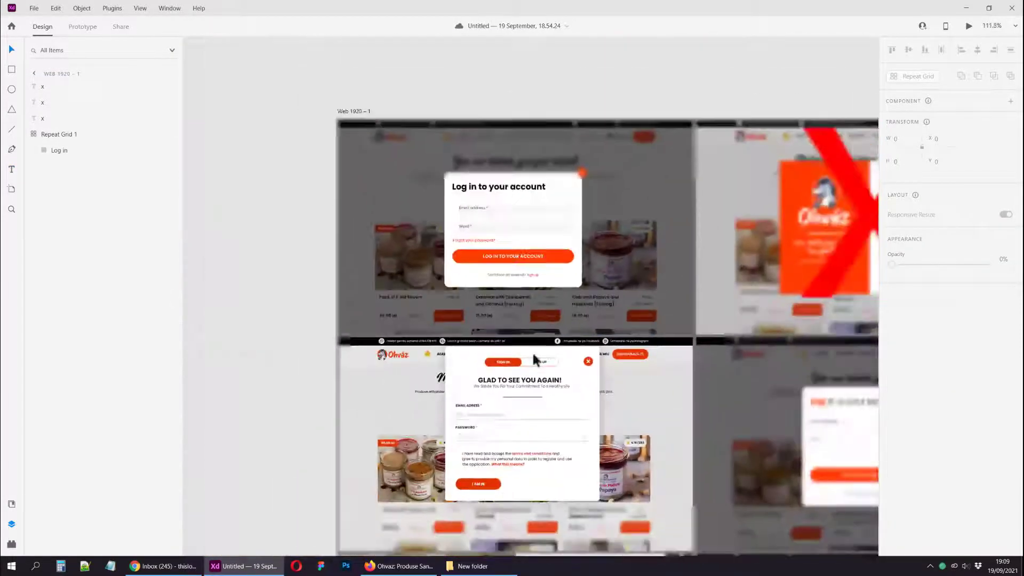
{"action": "scroll", "coordinate": [407, 236], "scroll_direction": "up", "scroll_amount": 4}
{"action": "scroll", "coordinate": [443, 213], "scroll_direction": "up", "scroll_amount": 3}
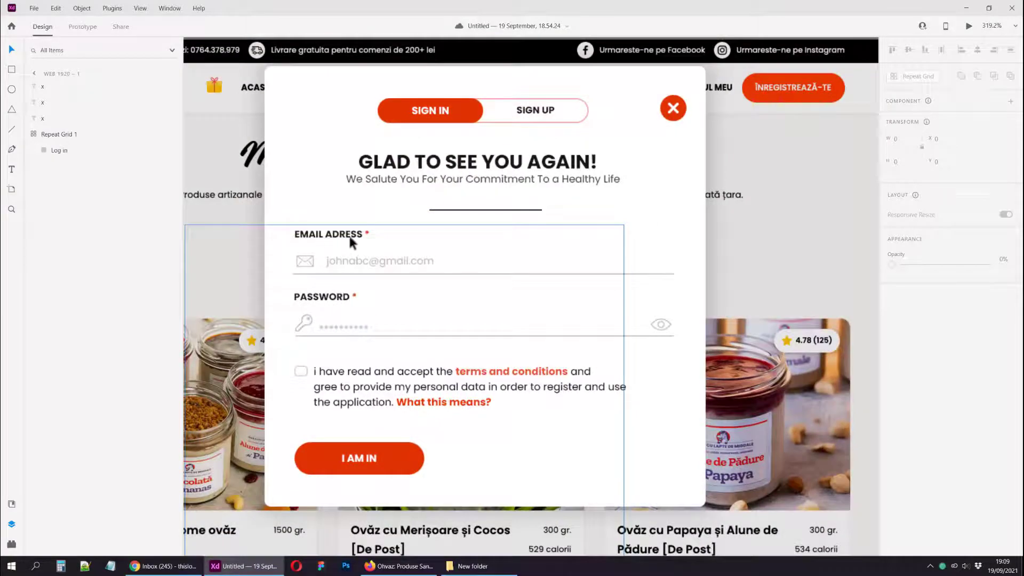
{"action": "scroll", "coordinate": [348, 234], "scroll_direction": "down", "scroll_amount": 3}
{"action": "scroll", "coordinate": [425, 424], "scroll_direction": "up", "scroll_amount": 3}
{"action": "scroll", "coordinate": [425, 425], "scroll_direction": "down", "scroll_amount": 3}
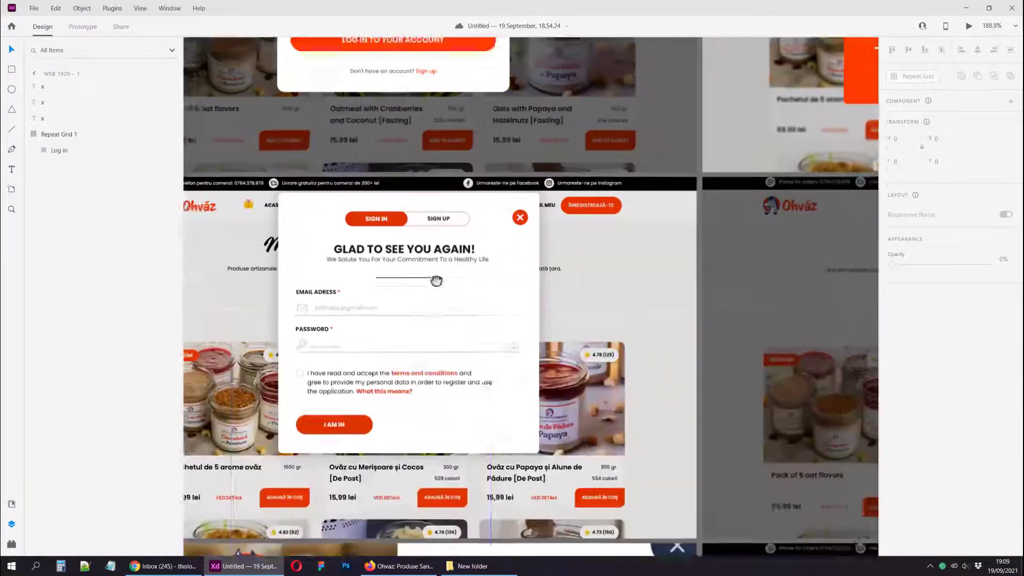
Examine the consent checkbox and the terms and conditions text in the "GLAD TO SEE YOU AGAIN!" entry
{"action": "scroll", "coordinate": [437, 286], "scroll_direction": "up", "scroll_amount": 3}
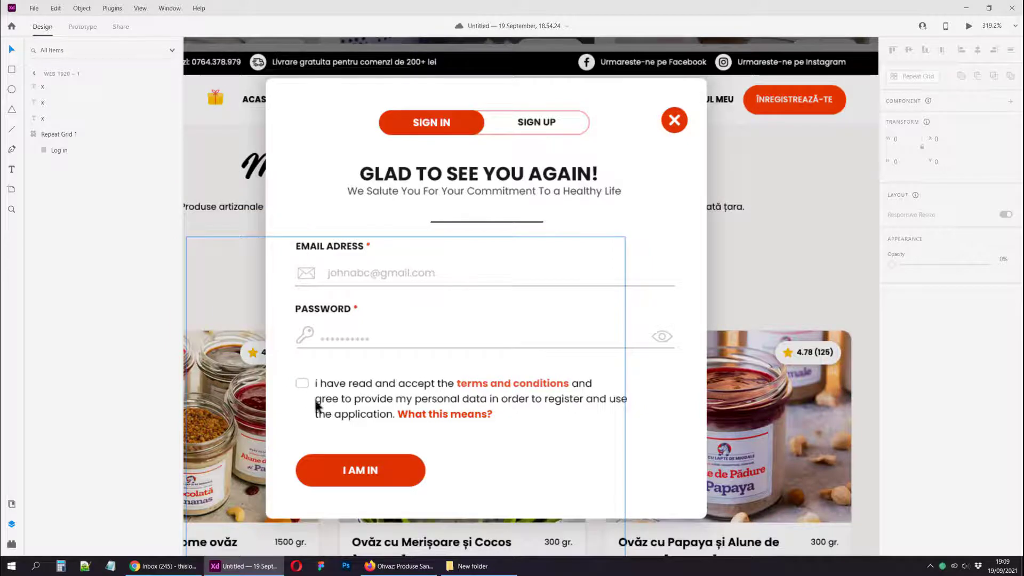
{"action": "scroll", "coordinate": [305, 421], "scroll_direction": "up", "scroll_amount": 8}
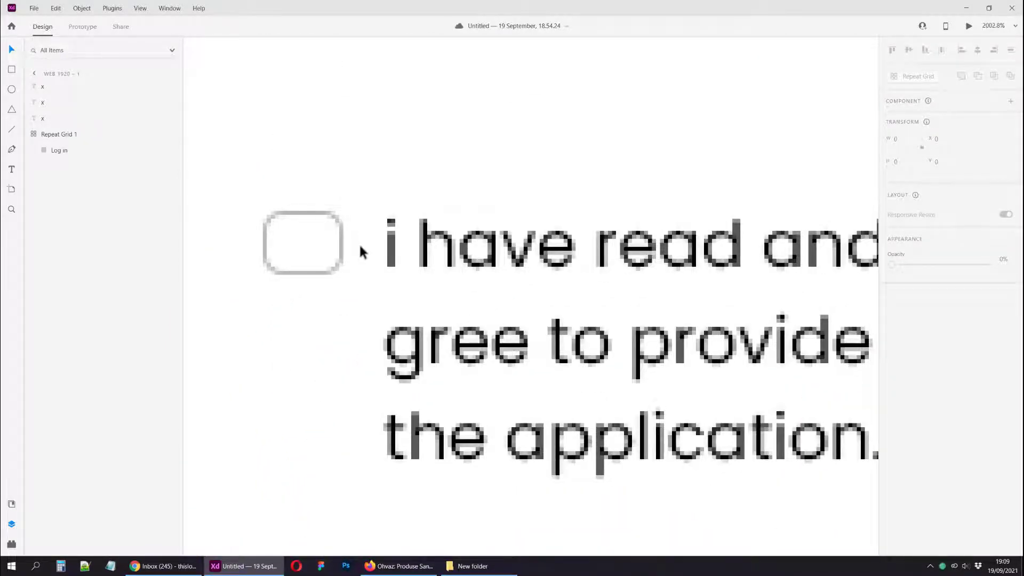
{"action": "scroll", "coordinate": [361, 246], "scroll_direction": "down", "scroll_amount": 6}
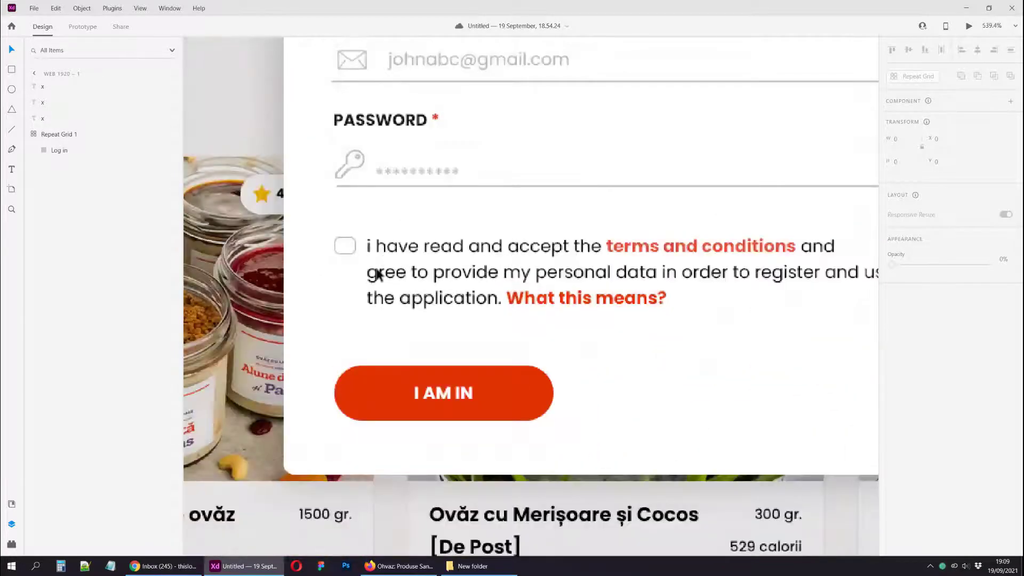
{"action": "scroll", "coordinate": [377, 273], "scroll_direction": "down", "scroll_amount": 6}
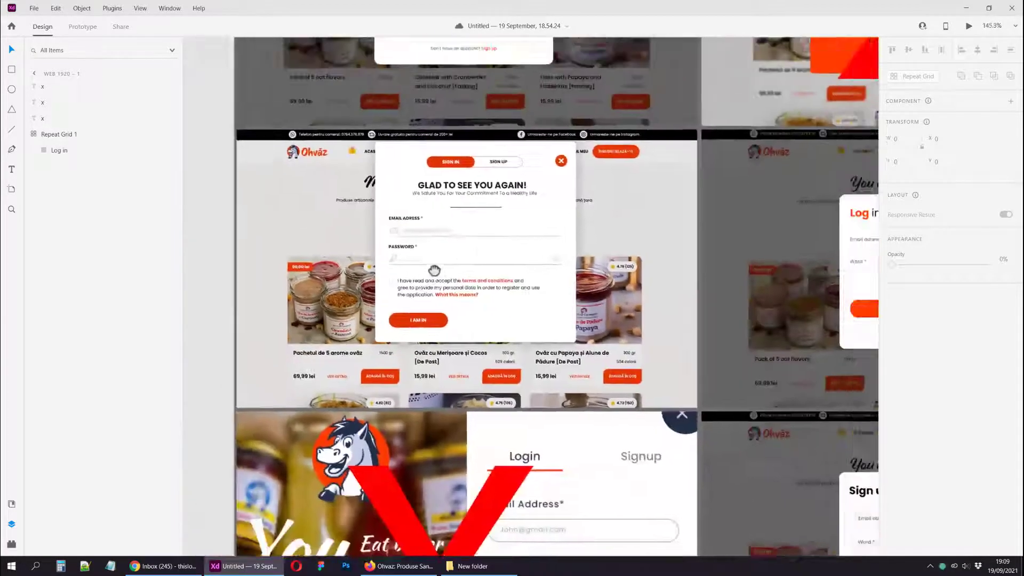
{"action": "scroll", "coordinate": [363, 287], "scroll_direction": "up", "scroll_amount": 3}
{"action": "scroll", "coordinate": [409, 264], "scroll_direction": "up", "scroll_amount": 1}
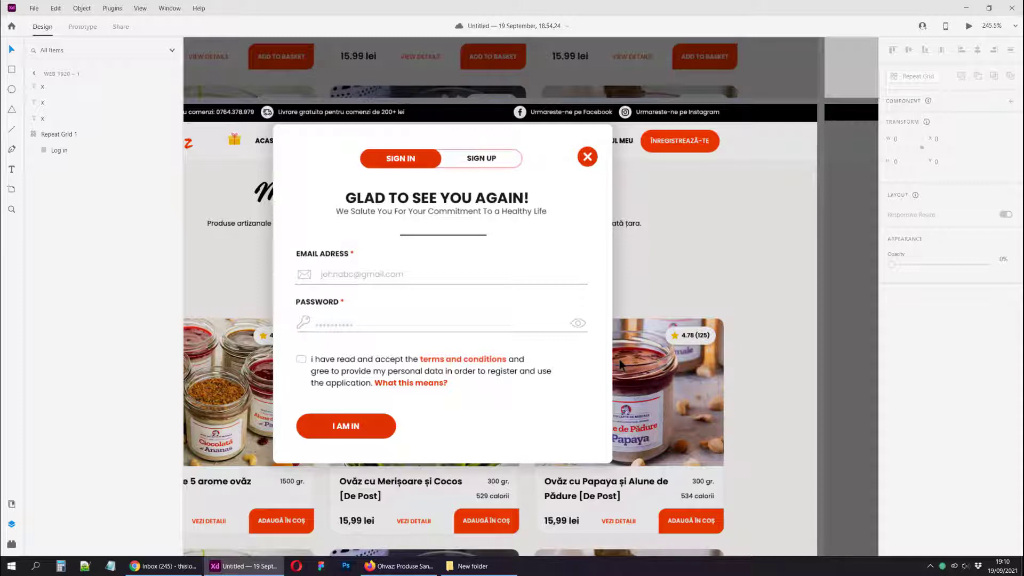
Examine the envelope and key icons, placeholder text and underlines of the email and password fields up close
{"action": "scroll", "coordinate": [600, 368], "scroll_direction": "down", "scroll_amount": 5}
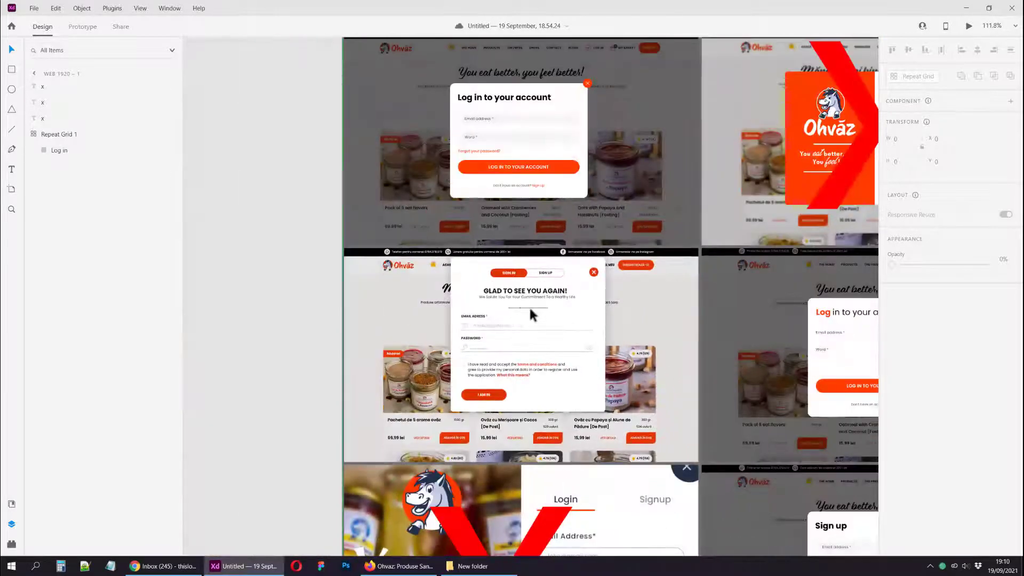
{"action": "scroll", "coordinate": [555, 359], "scroll_direction": "up", "scroll_amount": 5}
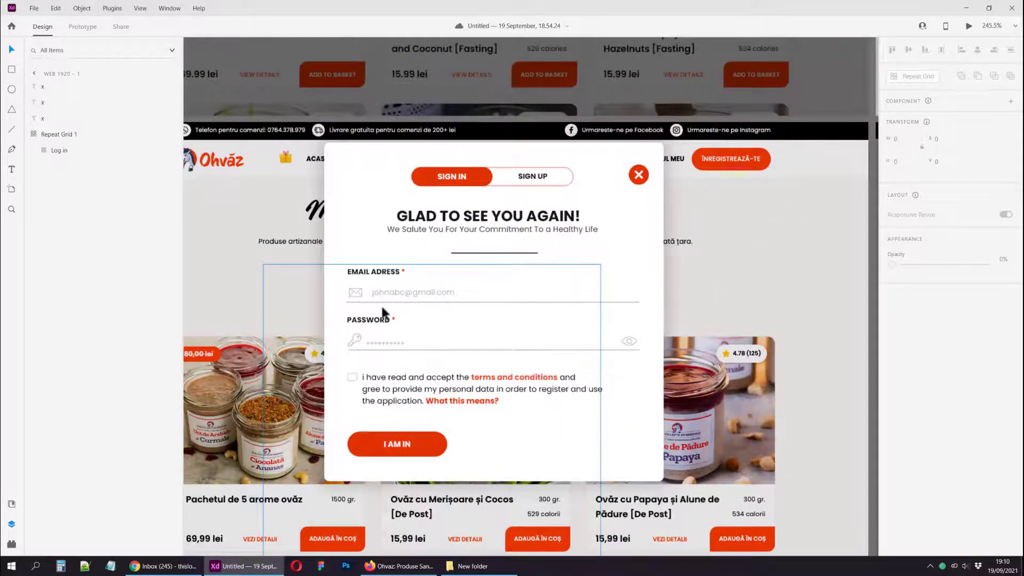
{"action": "scroll", "coordinate": [383, 312], "scroll_direction": "up", "scroll_amount": 5}
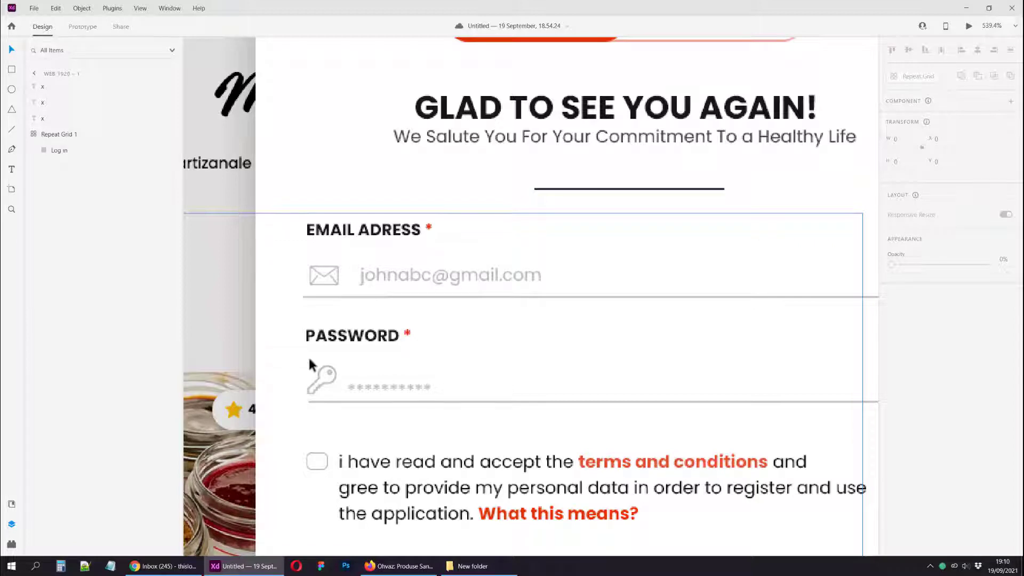
{"action": "scroll", "coordinate": [421, 258], "scroll_direction": "up", "scroll_amount": 2}
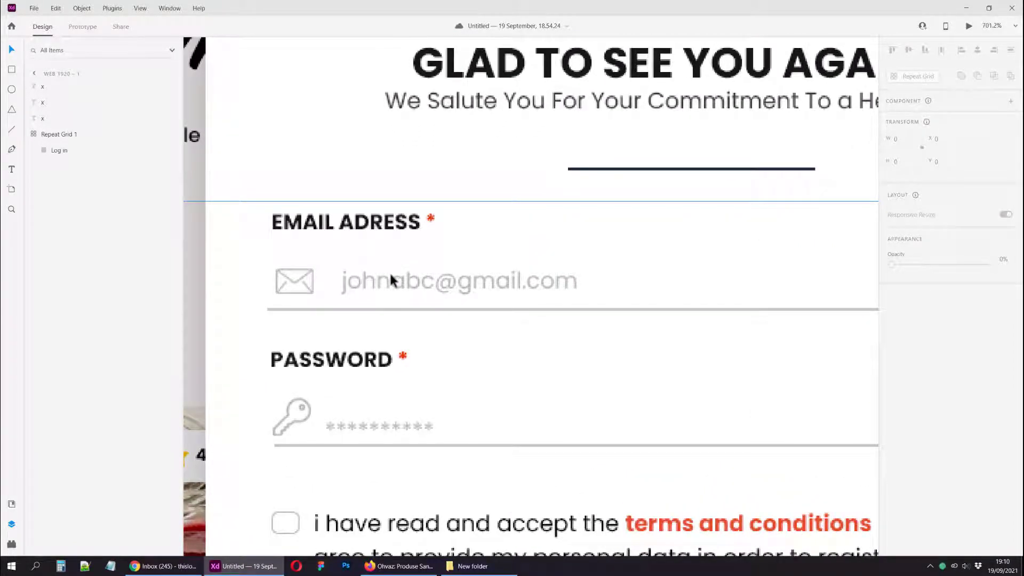
{"action": "scroll", "coordinate": [341, 287], "scroll_direction": "up", "scroll_amount": 3}
{"action": "scroll", "coordinate": [335, 338], "scroll_direction": "down", "scroll_amount": 1}
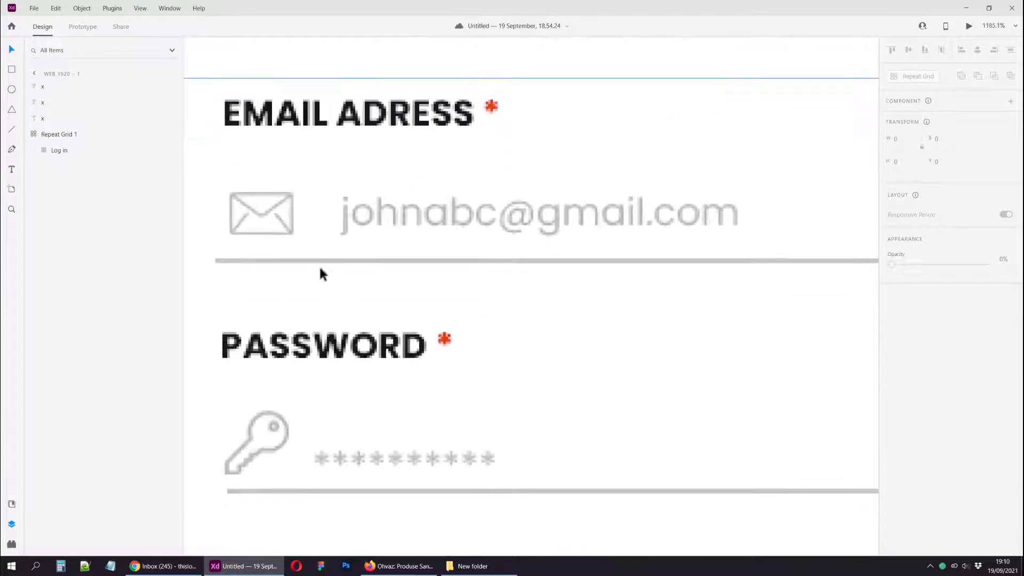
Draw a thin vertical rectangle about 6 by 58, move it between the field icons and placeholder text to compare spacing, and delete it
{"action": "key", "text": "r"}
{"action": "left_click_drag", "start_coordinate": [273, 174], "coordinate": [307, 516]}
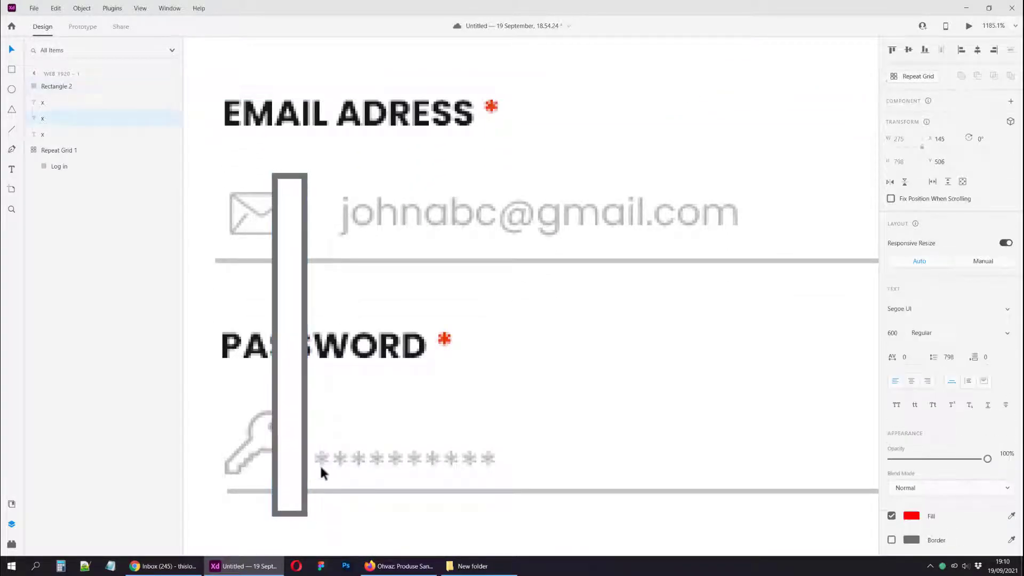
{"action": "left_click_drag", "start_coordinate": [296, 389], "coordinate": [327, 377]}
{"action": "left_click_drag", "start_coordinate": [326, 299], "coordinate": [304, 311]}
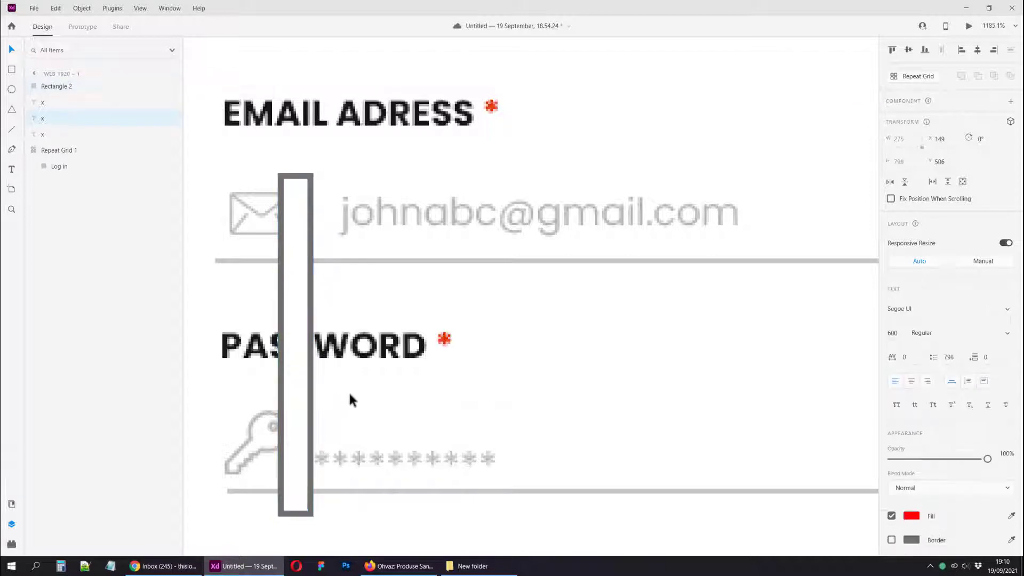
{"action": "left_click_drag", "start_coordinate": [295, 398], "coordinate": [322, 389]}
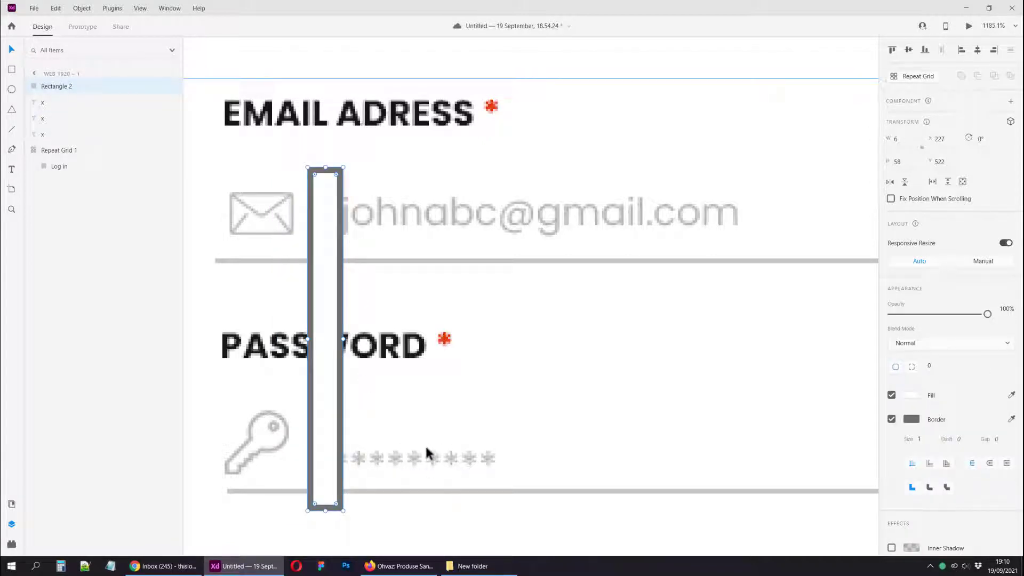
{"action": "key", "text": "Delete"}
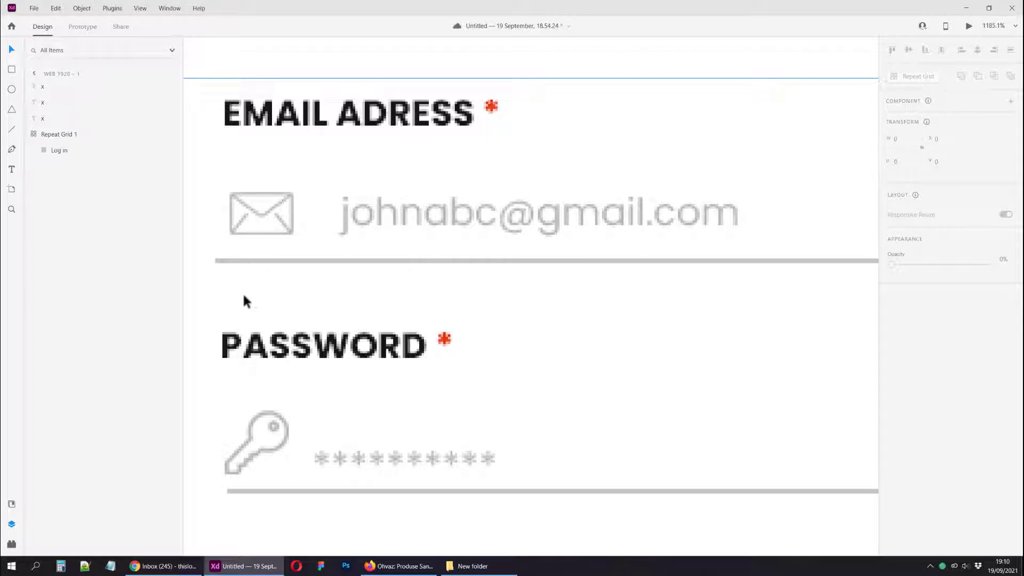
Examine the whole "GLAD TO SEE YOU AGAIN!" popup against its page background and the neighbouring entries
{"action": "scroll", "coordinate": [245, 299], "scroll_direction": "down", "scroll_amount": 5}
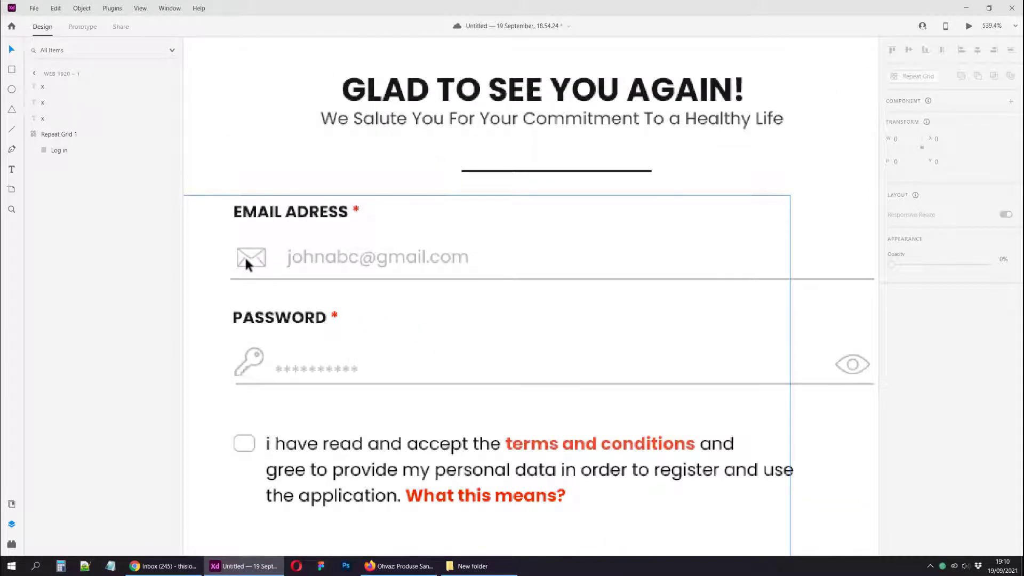
{"action": "scroll", "coordinate": [246, 263], "scroll_direction": "down", "scroll_amount": 4}
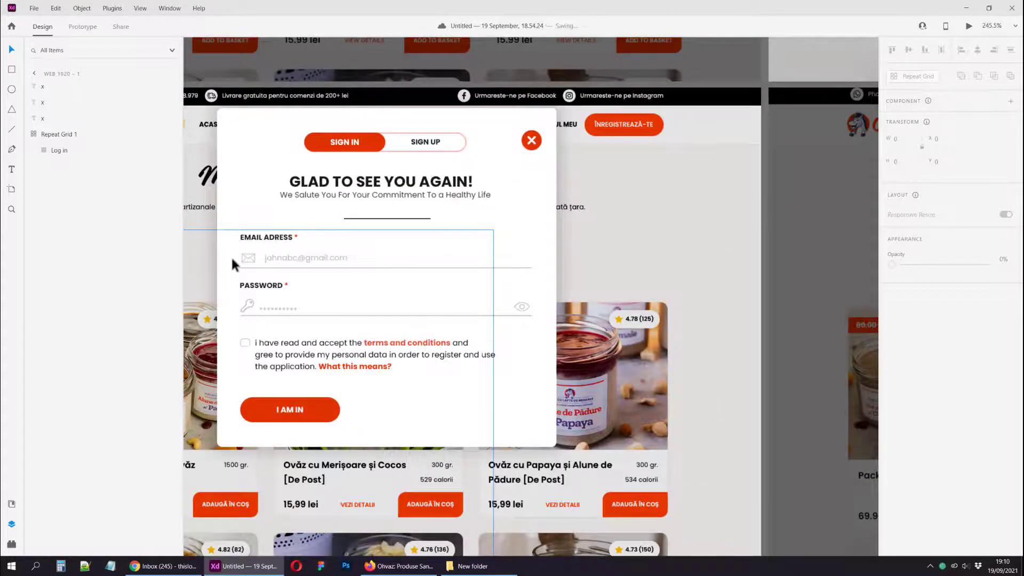
{"action": "scroll", "coordinate": [344, 261], "scroll_direction": "down", "scroll_amount": 3}
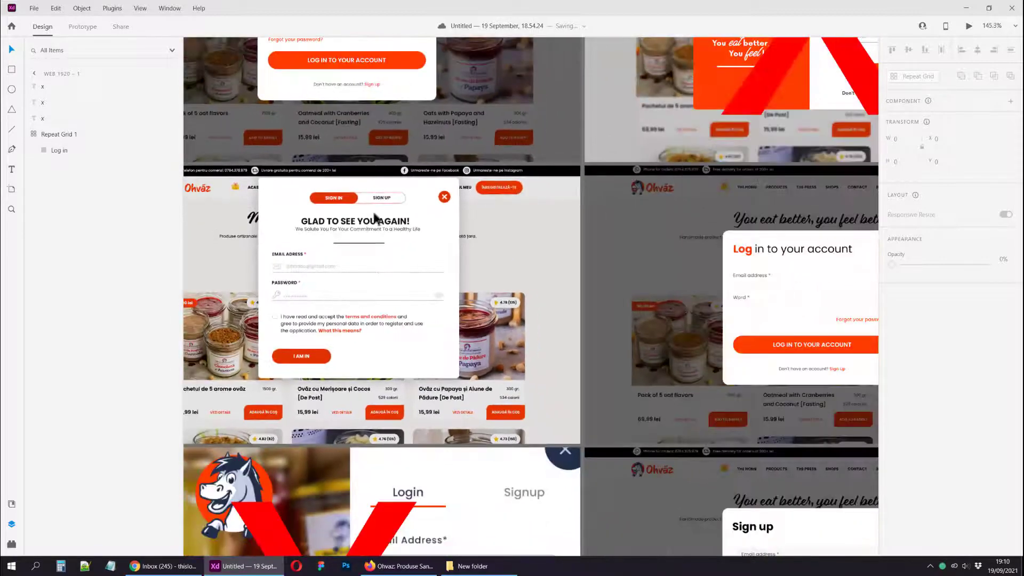
{"action": "scroll", "coordinate": [326, 265], "scroll_direction": "up", "scroll_amount": 3}
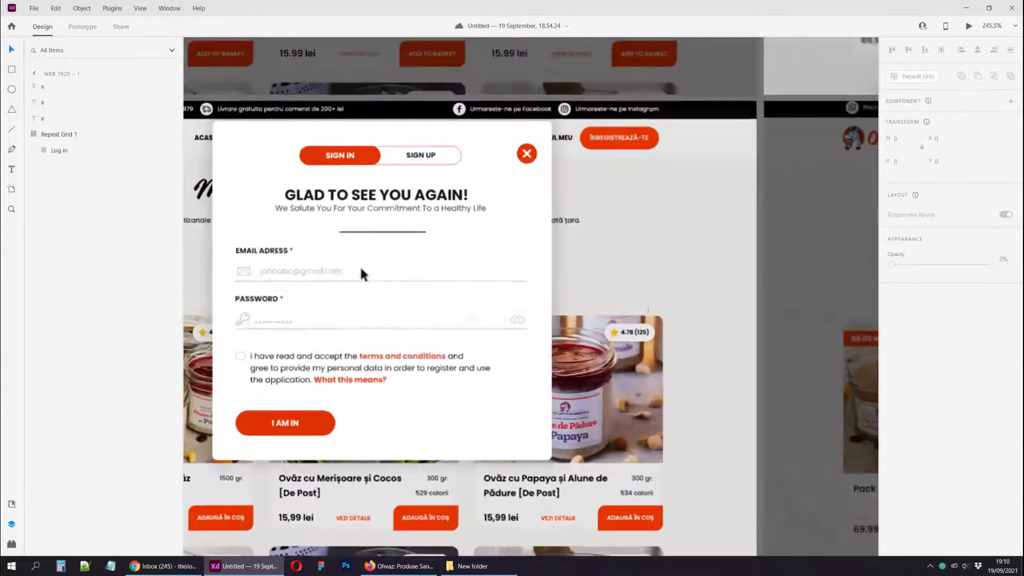
{"action": "left_click_drag", "start_coordinate": [439, 259], "coordinate": [794, 262]}
{"action": "left_click_drag", "start_coordinate": [661, 217], "coordinate": [210, 221]}
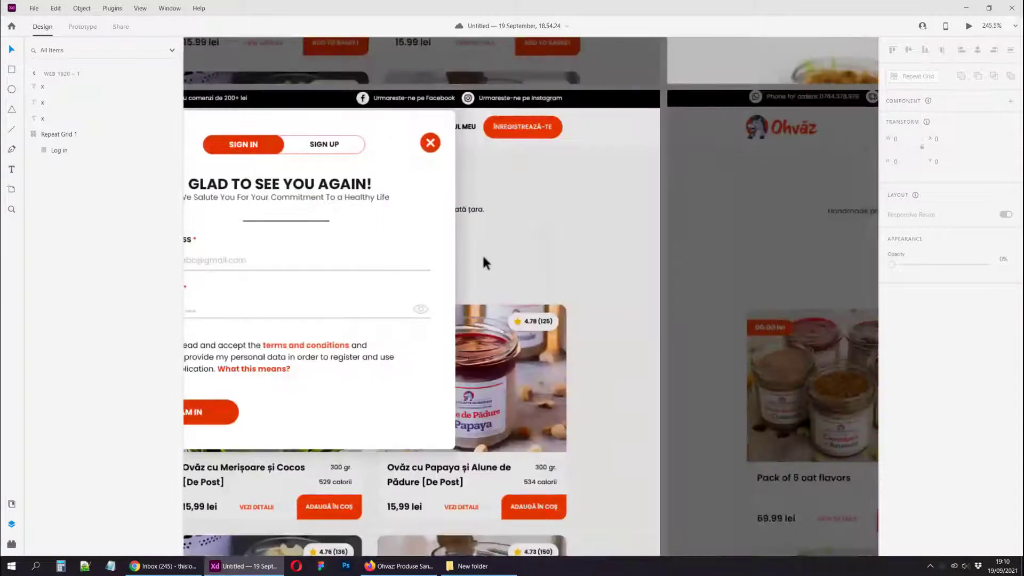
{"action": "scroll", "coordinate": [491, 271], "scroll_direction": "down", "scroll_amount": 3}
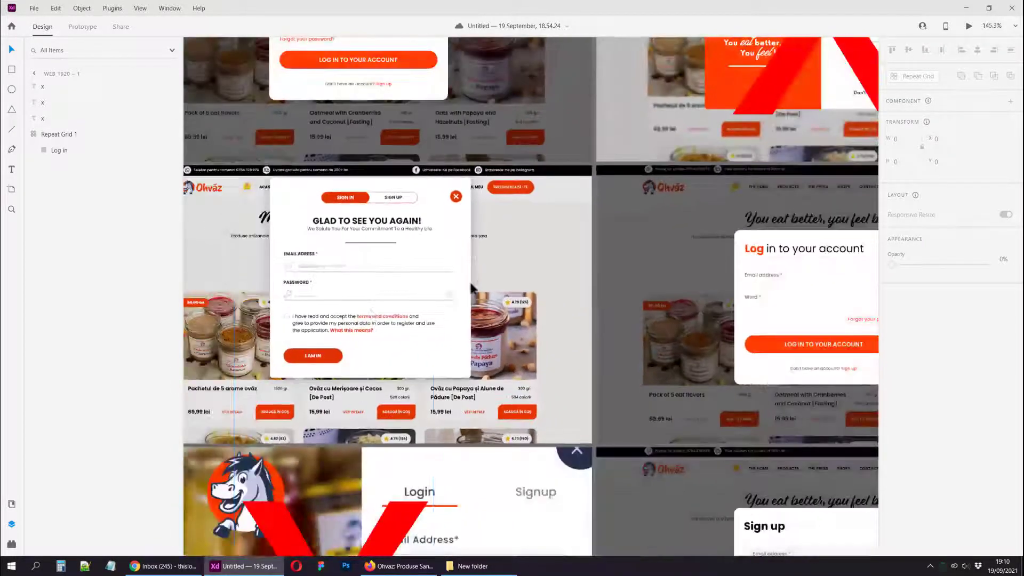
Compare the "Log in to your account" entry with the orange "Log" against its matching "Sign up" popup
{"action": "scroll", "coordinate": [272, 258], "scroll_direction": "up", "scroll_amount": 3}
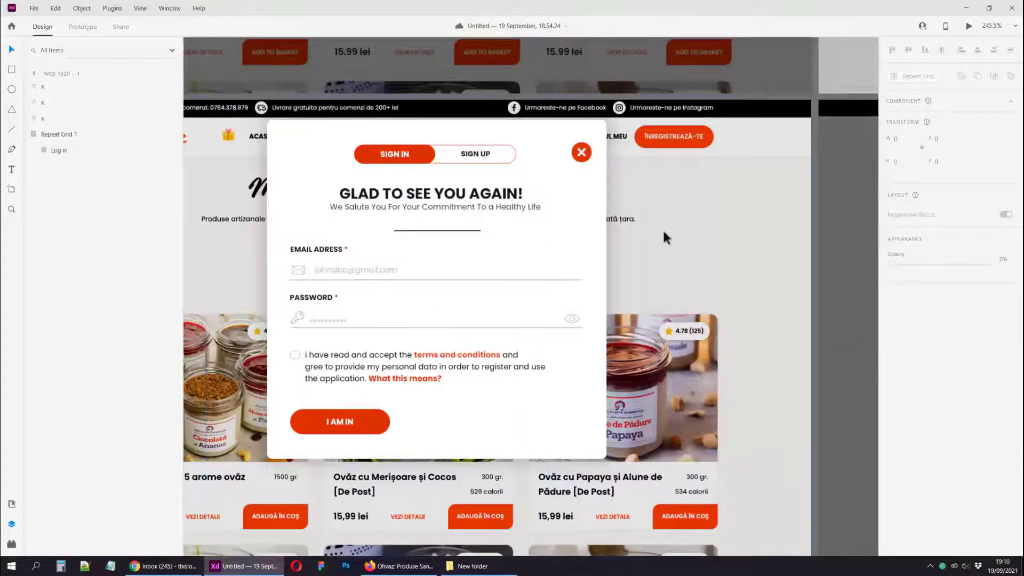
{"action": "scroll", "coordinate": [580, 262], "scroll_direction": "down", "scroll_amount": 3}
{"action": "left_click_drag", "start_coordinate": [449, 239], "coordinate": [188, 235]}
{"action": "scroll", "coordinate": [447, 260], "scroll_direction": "up", "scroll_amount": 4}
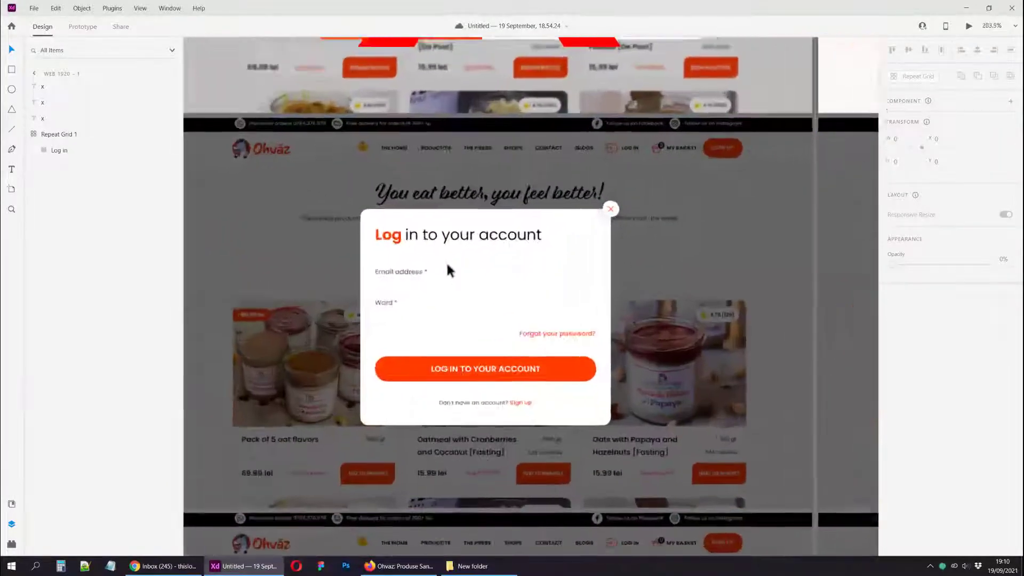
{"action": "scroll", "coordinate": [448, 257], "scroll_direction": "down", "scroll_amount": 1}
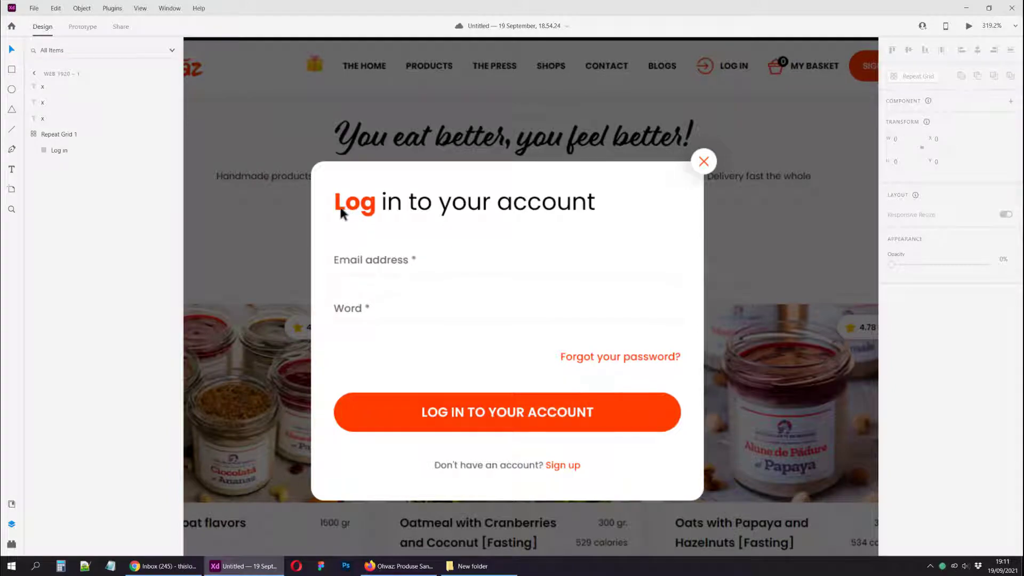
{"action": "scroll", "coordinate": [341, 208], "scroll_direction": "down", "scroll_amount": 3}
{"action": "left_click_drag", "start_coordinate": [578, 270], "coordinate": [256, 269]}
{"action": "scroll", "coordinate": [557, 215], "scroll_direction": "up", "scroll_amount": 3}
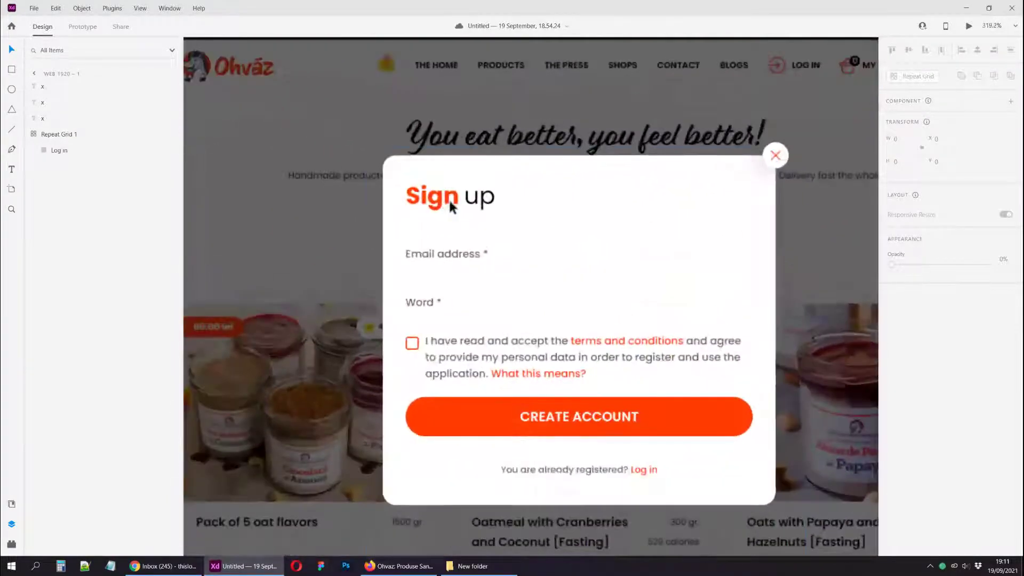
{"action": "left_click_drag", "start_coordinate": [342, 336], "coordinate": [739, 340]}
{"action": "left_click_drag", "start_coordinate": [391, 318], "coordinate": [663, 311]}
{"action": "mouse_move", "coordinate": [414, 279]}
{"action": "left_mouse_down"}
{"action": "mouse_move", "coordinate": [640, 263]}
{"action": "mouse_move", "coordinate": [622, 254]}
{"action": "left_mouse_up"}
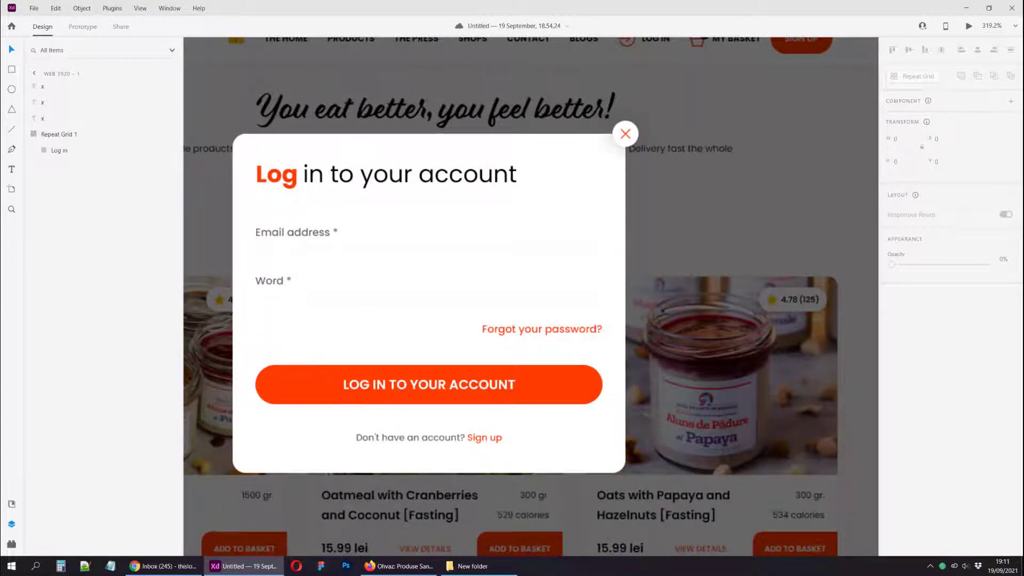
Examine the heading, the "LOG IN TO YOUR ACCOUNT" button and the sign-up line of the orange "Log" entry up close
{"action": "left_click", "coordinate": [297, 377]}
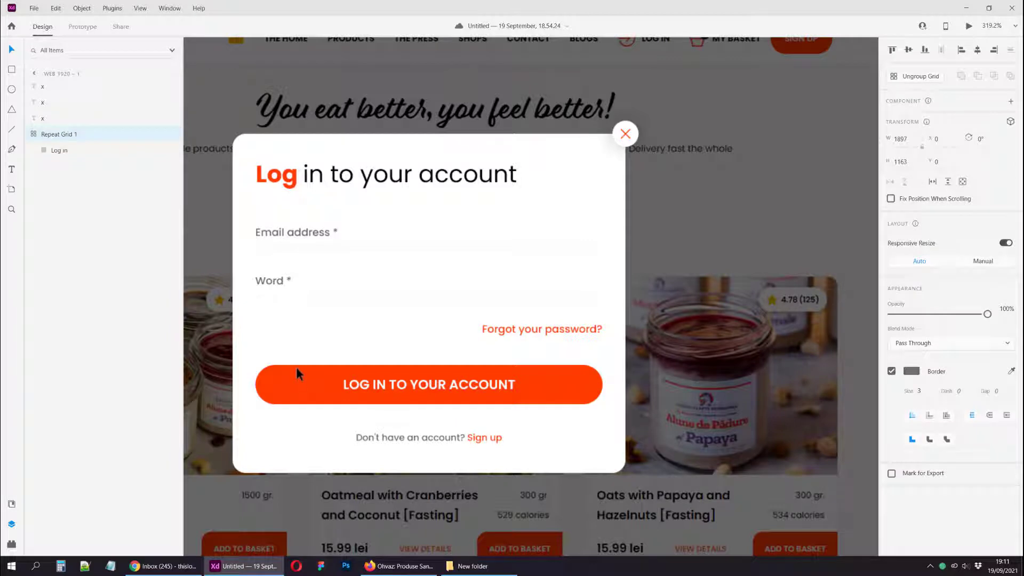
{"action": "scroll", "coordinate": [585, 304], "scroll_direction": "up", "scroll_amount": 6}
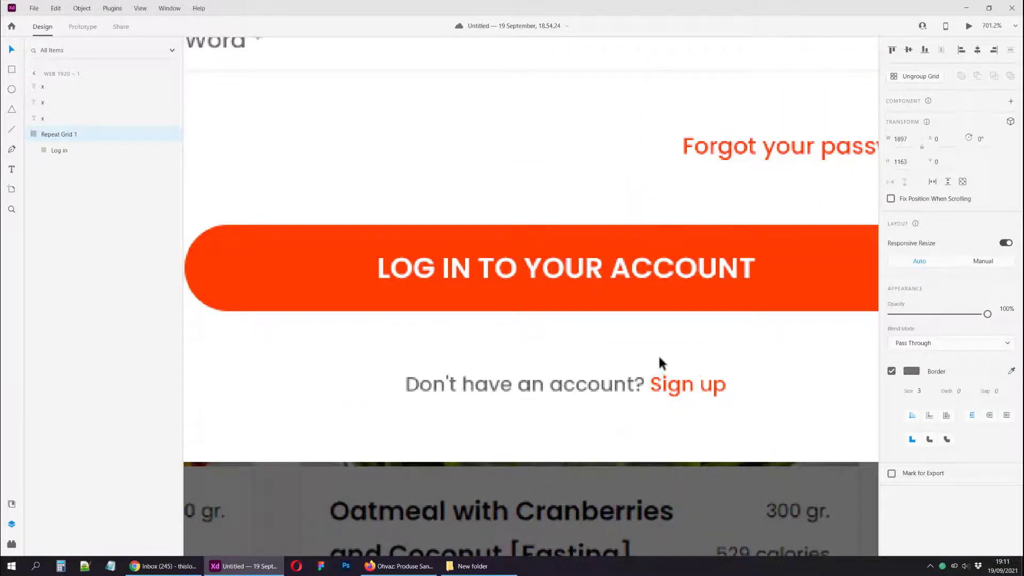
{"action": "scroll", "coordinate": [655, 315], "scroll_direction": "down", "scroll_amount": 6}
{"action": "left_click_drag", "start_coordinate": [651, 275], "coordinate": [471, 322]}
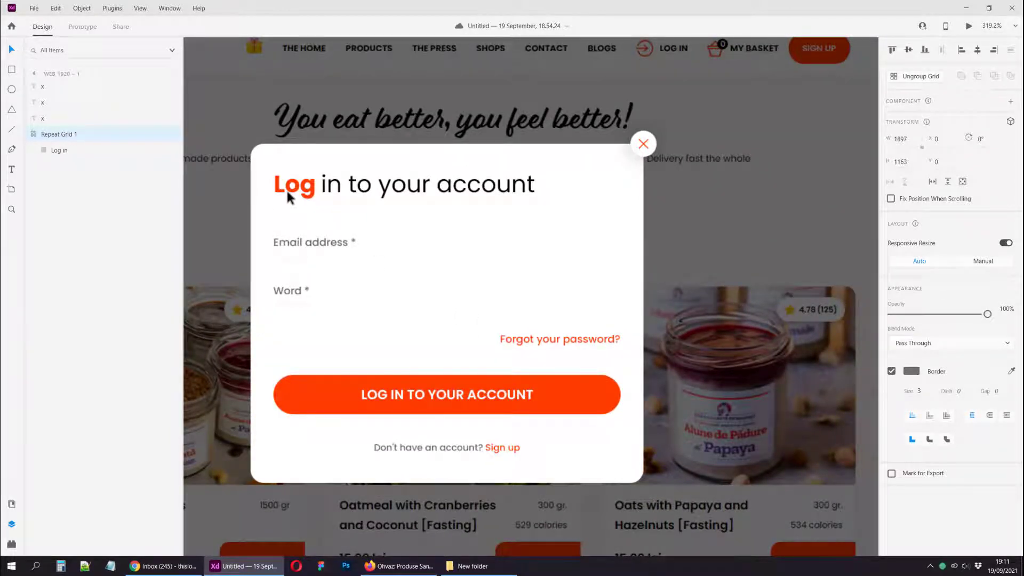
{"action": "left_click_drag", "start_coordinate": [611, 237], "coordinate": [54, 218]}
{"action": "left_click_drag", "start_coordinate": [672, 249], "coordinate": [648, 249]}
{"action": "left_click_drag", "start_coordinate": [315, 225], "coordinate": [499, 247]}
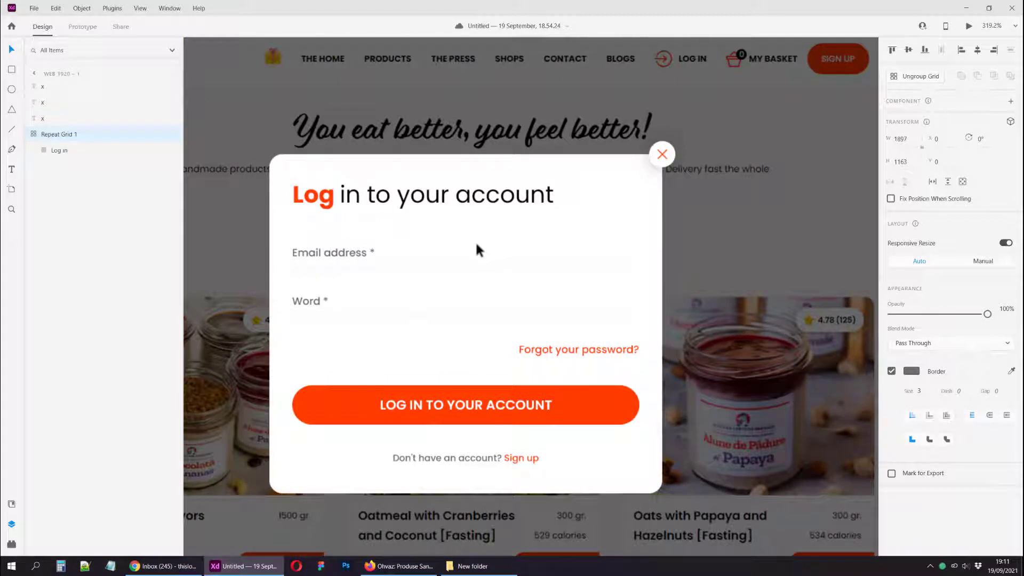
Compare the white close button of the orange "Log" entry with the orange close button of the black-heading login entry
{"action": "scroll", "coordinate": [693, 158], "scroll_direction": "up", "scroll_amount": 5}
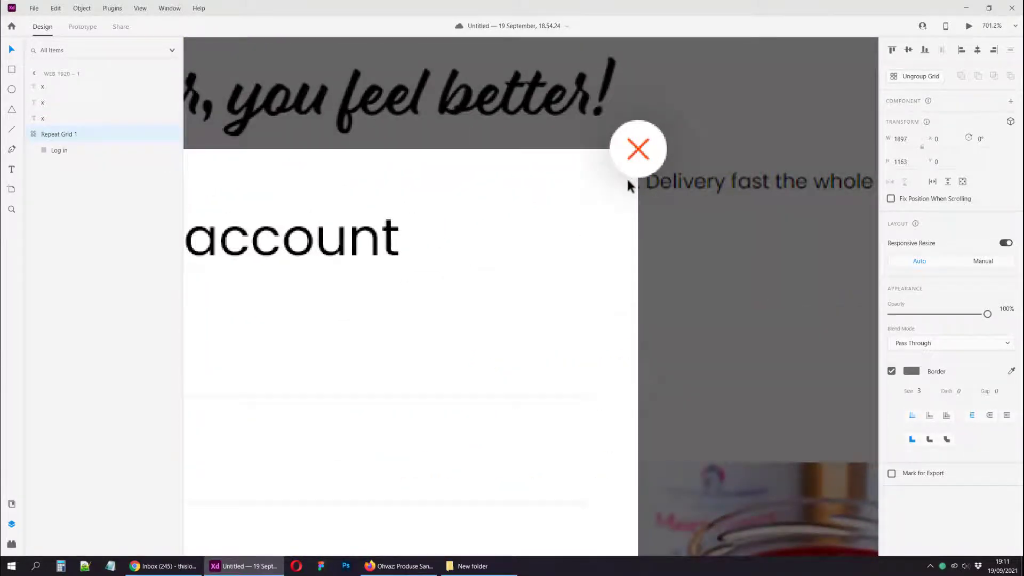
{"action": "scroll", "coordinate": [627, 181], "scroll_direction": "down", "scroll_amount": 8}
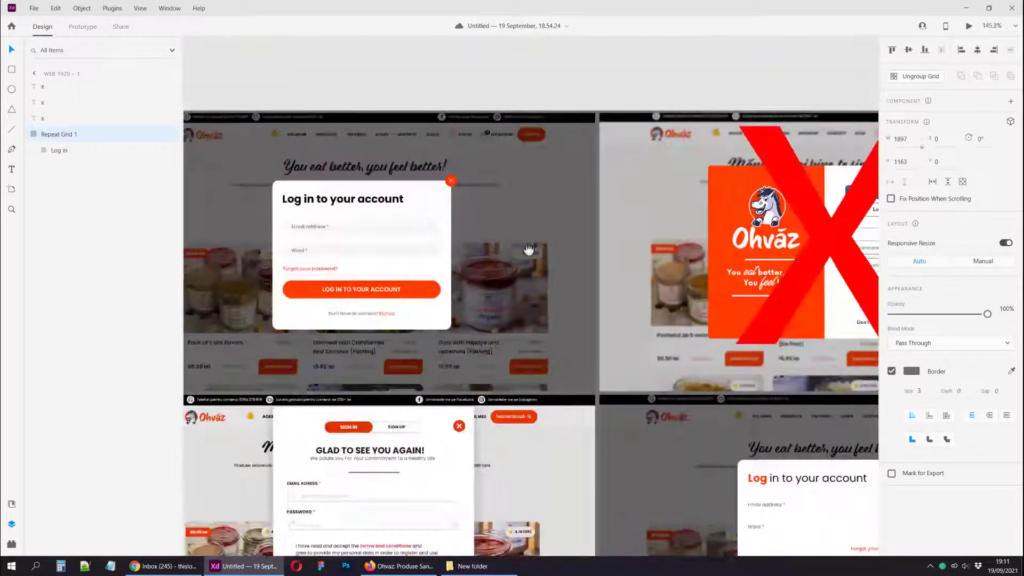
{"action": "scroll", "coordinate": [529, 249], "scroll_direction": "up", "scroll_amount": 8}
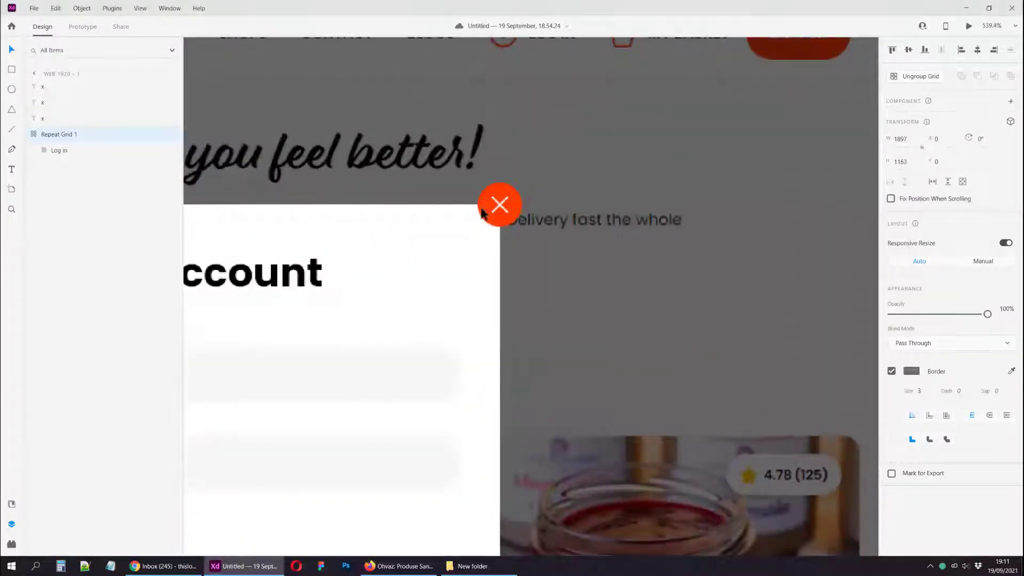
{"action": "scroll", "coordinate": [482, 212], "scroll_direction": "down", "scroll_amount": 5}
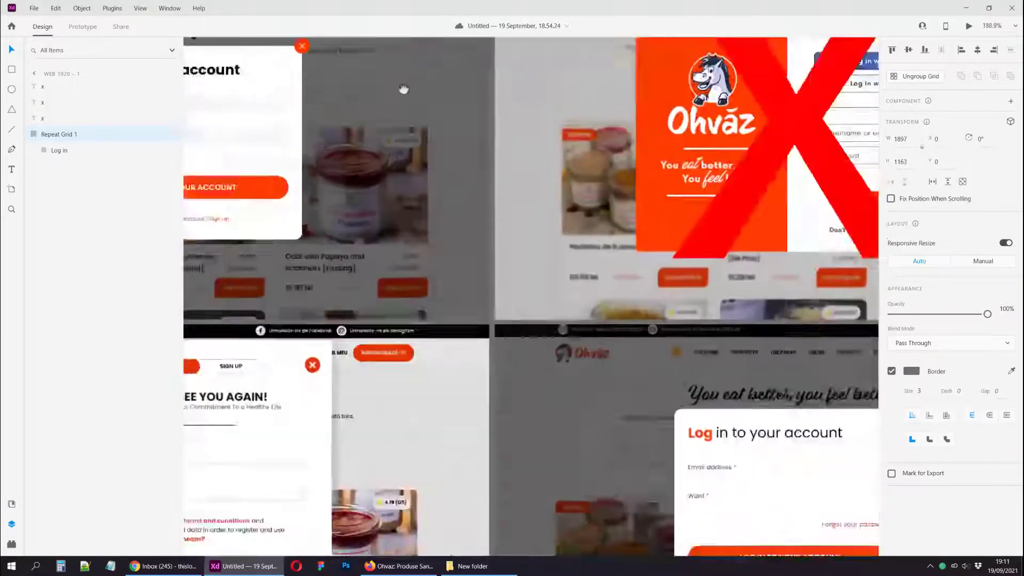
{"action": "scroll", "coordinate": [411, 215], "scroll_direction": "up", "scroll_amount": 3}
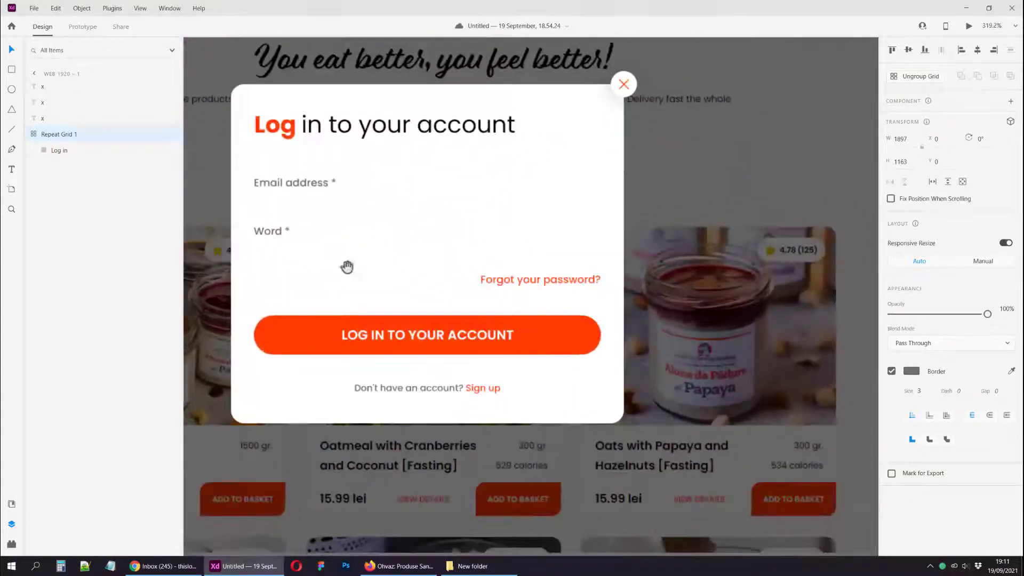
Draw rectangles in the gaps above and below the login button, the lower one about 36 by 15, to compare spacing, and undo both
{"action": "left_click_drag", "start_coordinate": [347, 267], "coordinate": [405, 272]}
{"action": "key", "text": "r"}
{"action": "left_click_drag", "start_coordinate": [560, 287], "coordinate": [503, 317]}
{"action": "left_click_drag", "start_coordinate": [570, 360], "coordinate": [512, 383]}
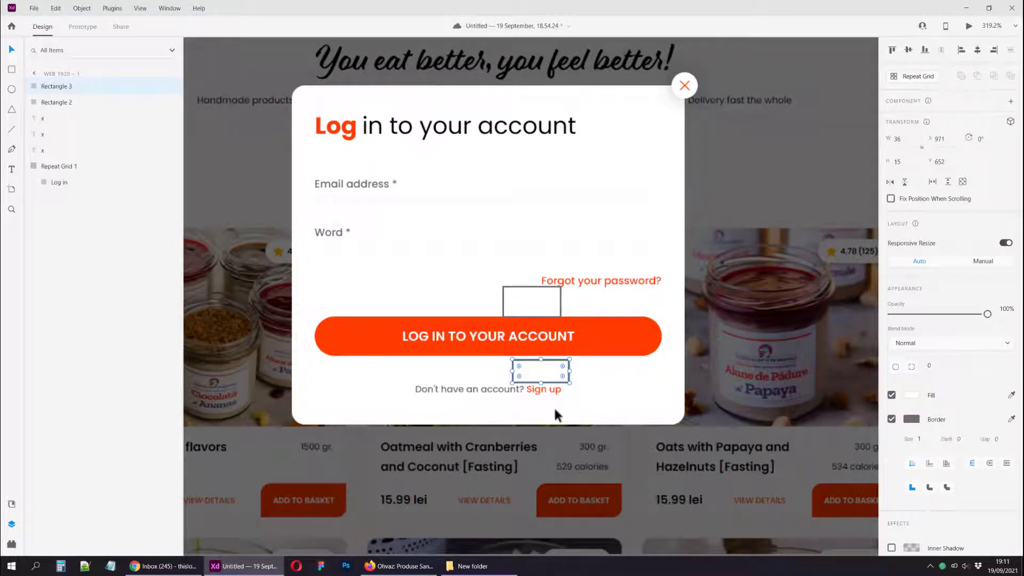
{"action": "scroll", "coordinate": [560, 408], "scroll_direction": "down", "scroll_amount": 5}
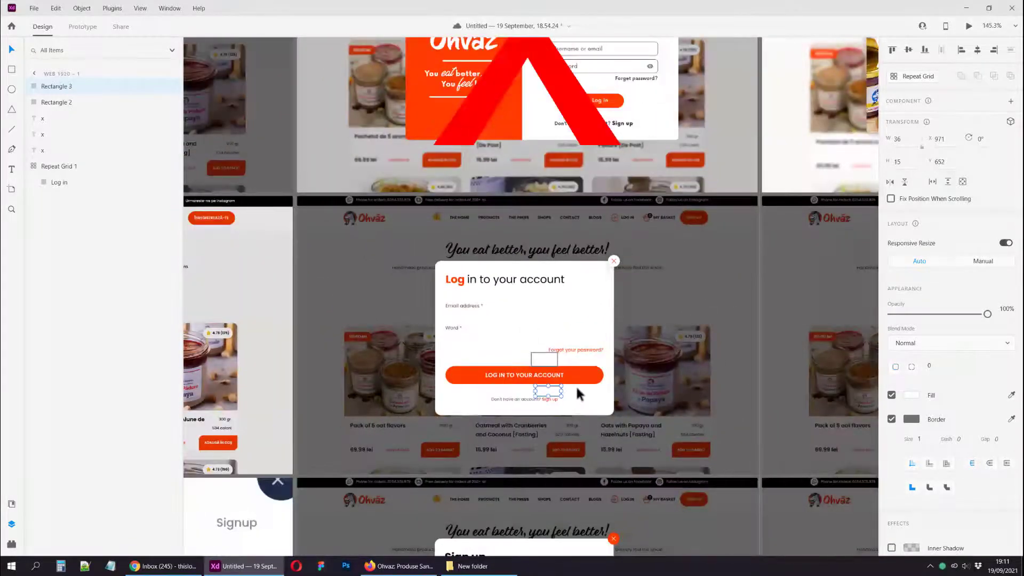
{"action": "key", "text": "ctrl+z"}
{"action": "key", "text": "ctrl+z"}
Cross out the orange "Log" login entry and its matching "Sign up" entry with copies of the red X
{"action": "left_click_drag", "start_coordinate": [689, 334], "coordinate": [531, 284]}
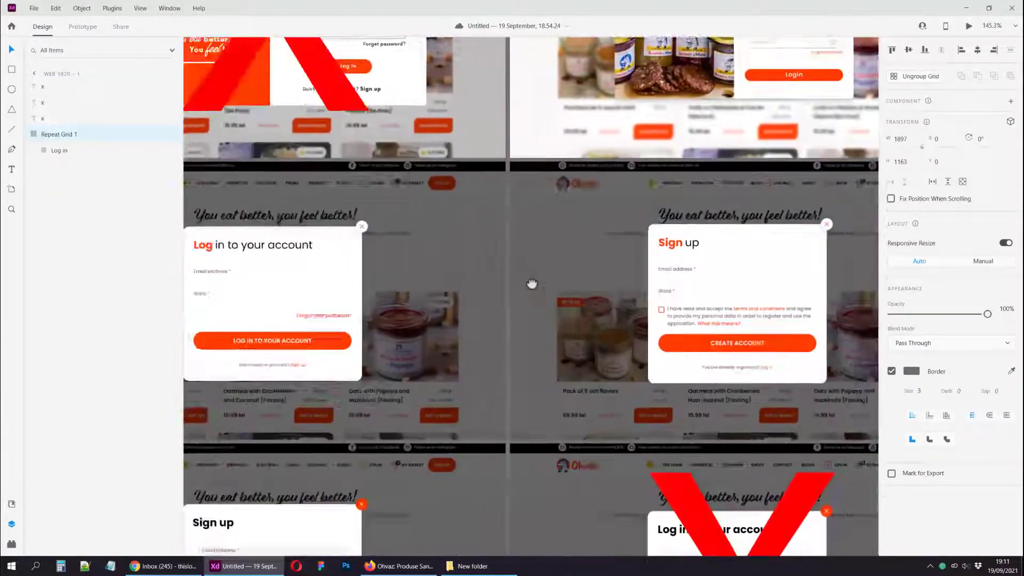
{"action": "scroll", "coordinate": [536, 258], "scroll_direction": "down", "scroll_amount": 5}
{"action": "left_click", "coordinate": [495, 137]}
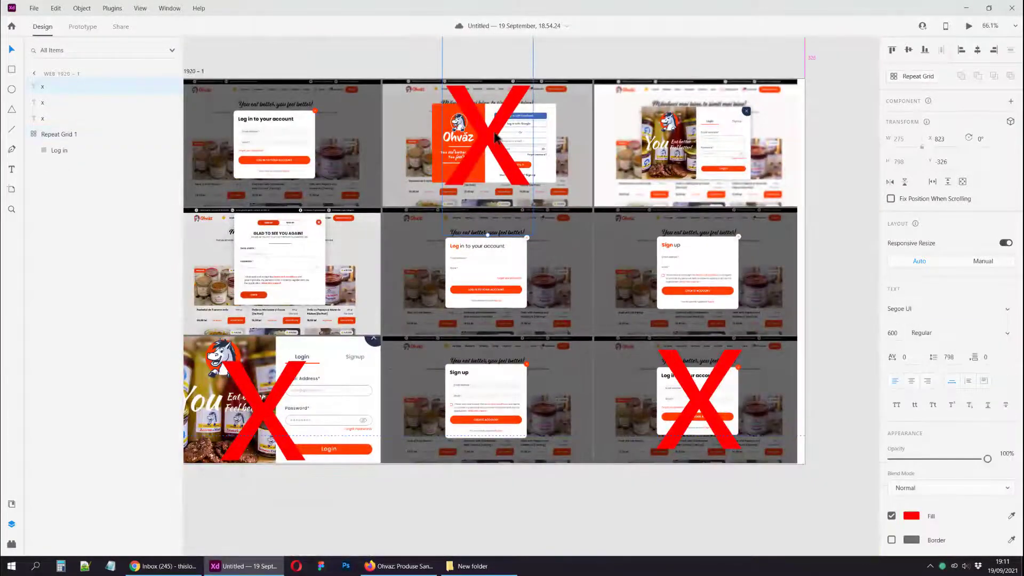
{"action": "left_click_drag", "start_coordinate": [495, 137], "coordinate": [495, 273]}
{"action": "left_click_drag", "start_coordinate": [495, 272], "coordinate": [708, 277]}
Review the black-heading "Sign up" entry in the bottom row against the others and cross it out with a copy of the red X
{"action": "scroll", "coordinate": [475, 408], "scroll_direction": "up", "scroll_amount": 2}
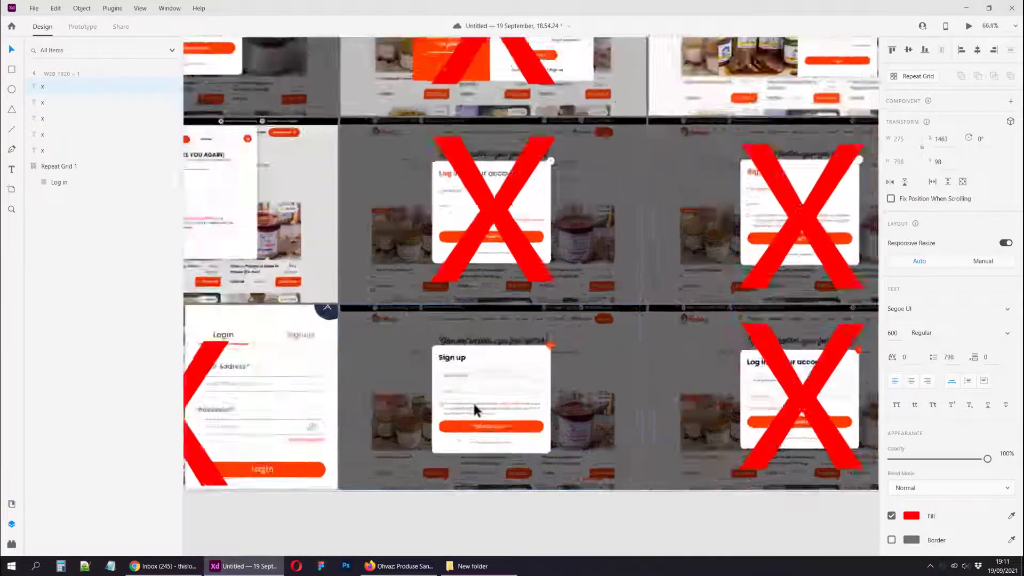
{"action": "scroll", "coordinate": [476, 411], "scroll_direction": "up", "scroll_amount": 5}
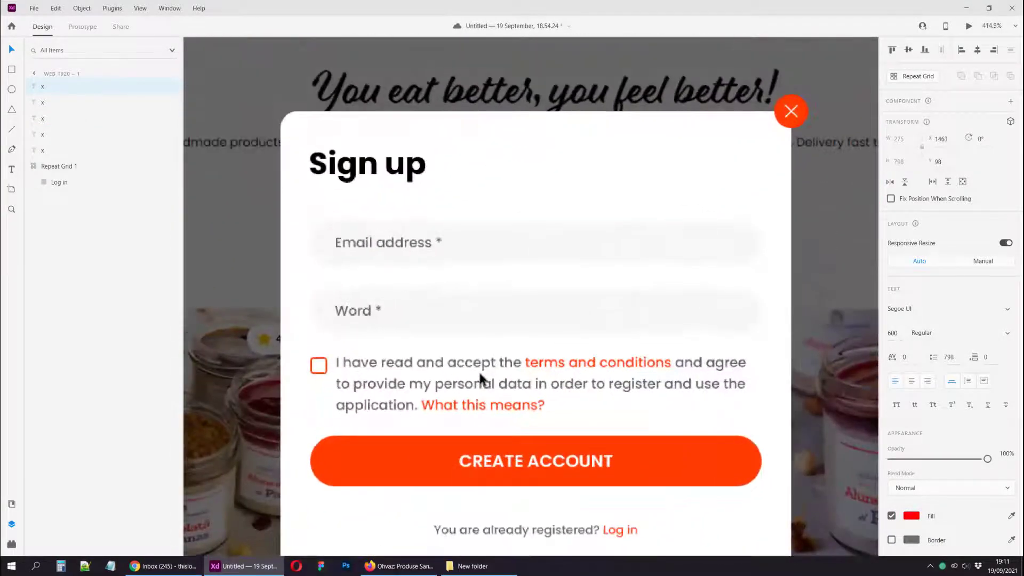
{"action": "scroll", "coordinate": [483, 383], "scroll_direction": "down", "scroll_amount": 2}
{"action": "scroll", "coordinate": [402, 325], "scroll_direction": "down", "scroll_amount": 5}
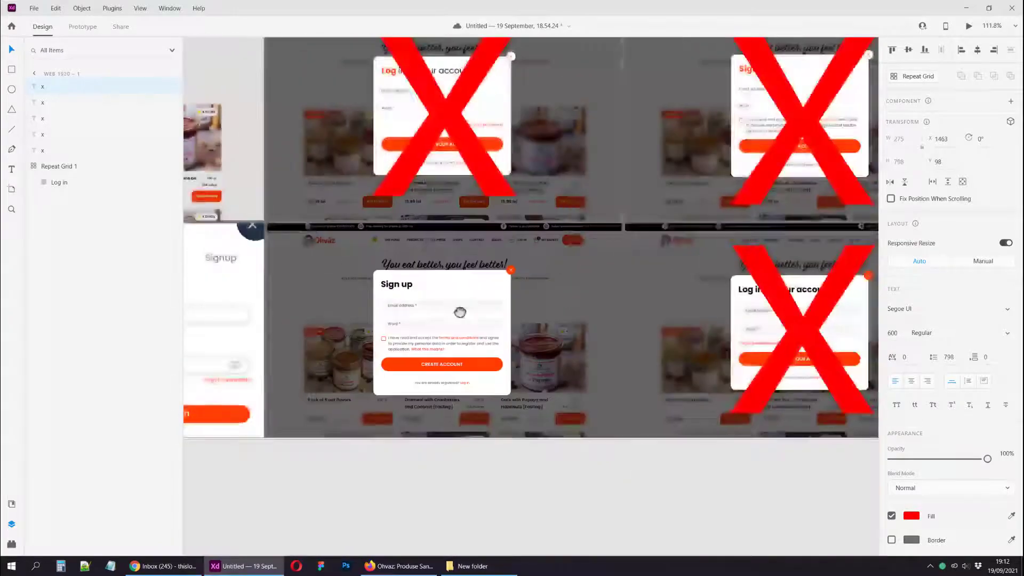
{"action": "left_click_drag", "start_coordinate": [461, 312], "coordinate": [719, 528]}
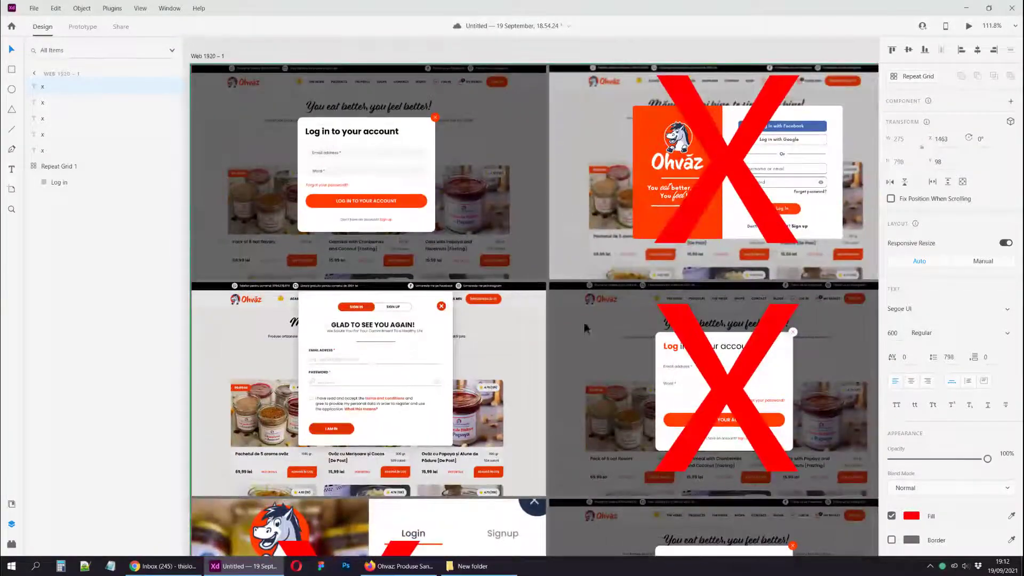
{"action": "left_click_drag", "start_coordinate": [695, 414], "coordinate": [480, 131]}
{"action": "scroll", "coordinate": [549, 373], "scroll_direction": "up", "scroll_amount": 1}
{"action": "scroll", "coordinate": [549, 373], "scroll_direction": "down", "scroll_amount": 3}
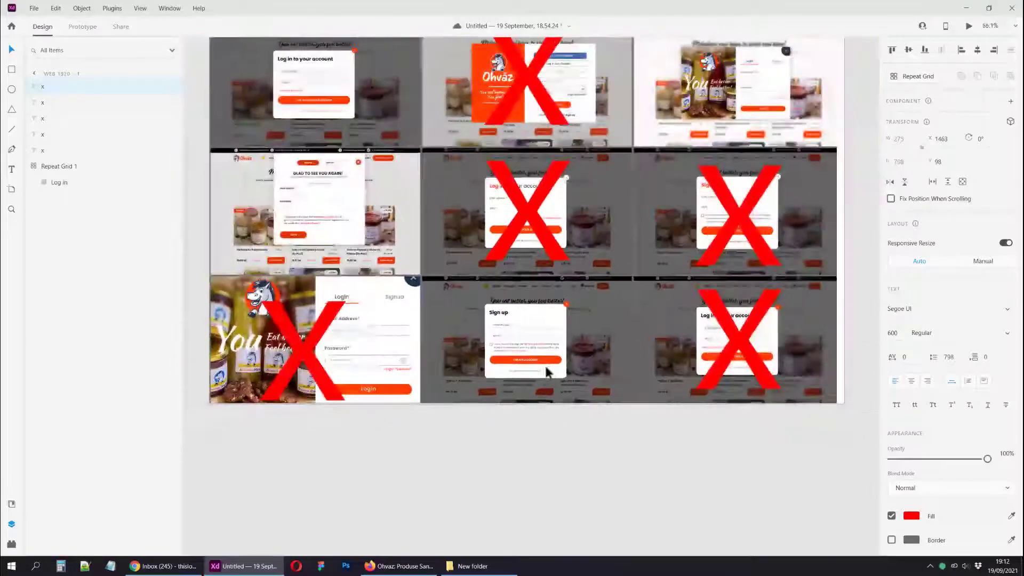
{"action": "scroll", "coordinate": [549, 341], "scroll_direction": "up", "scroll_amount": 3}
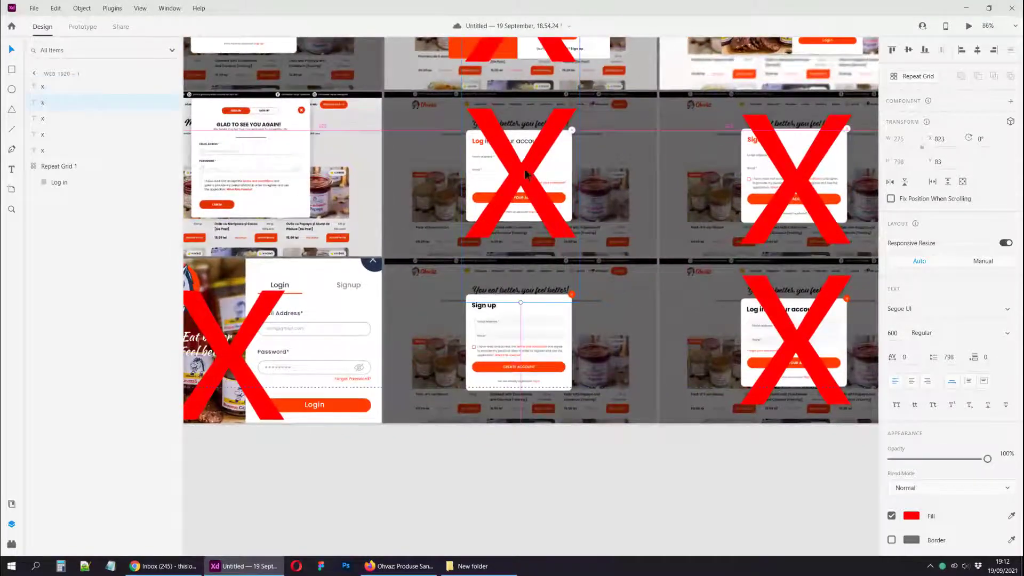
{"action": "left_click_drag", "start_coordinate": [525, 170], "coordinate": [527, 341]}
Examine the "GLAD TO SEE YOU AGAIN!" entry up close and save the document
{"action": "left_click_drag", "start_coordinate": [221, 133], "coordinate": [418, 324]}
{"action": "scroll", "coordinate": [418, 324], "scroll_direction": "up", "scroll_amount": 5}
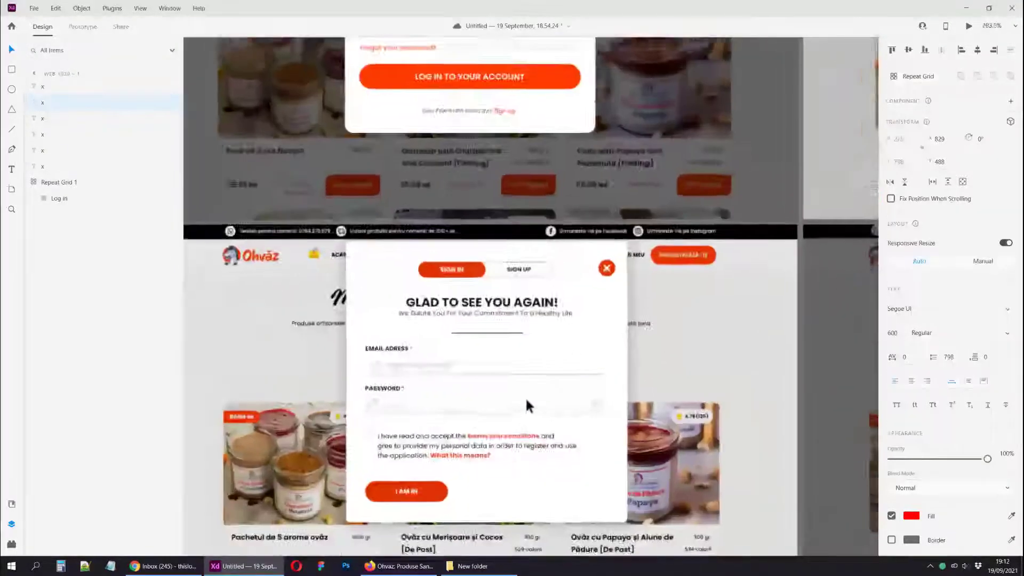
{"action": "scroll", "coordinate": [527, 400], "scroll_direction": "up", "scroll_amount": 1}
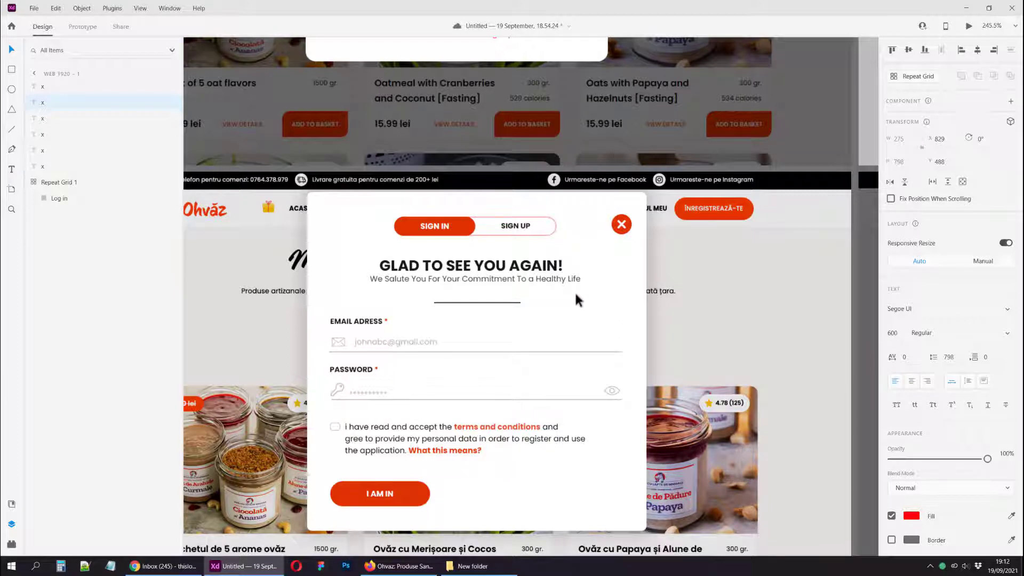
{"action": "key", "text": "ctrl+s"}
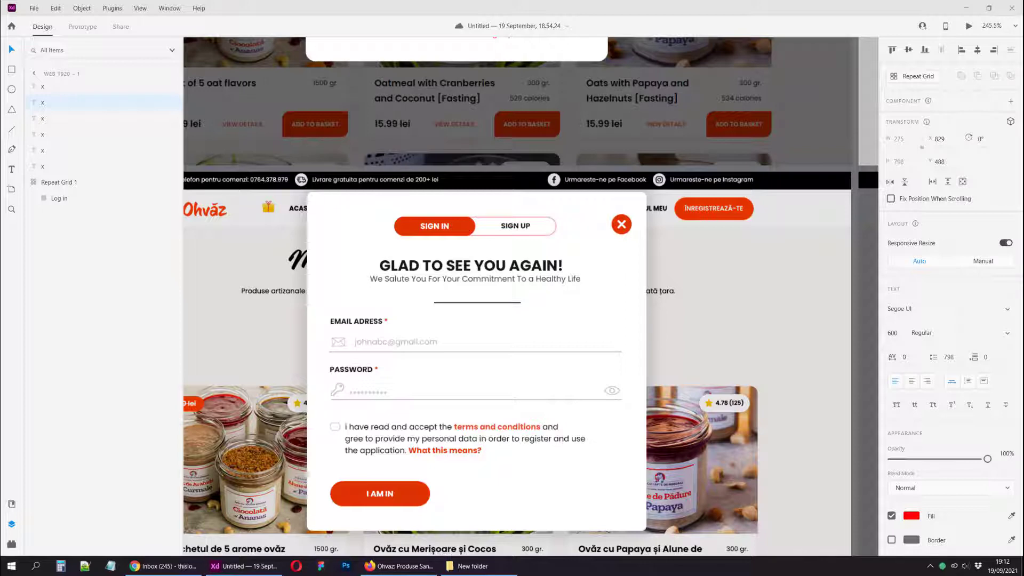
{"action": "left_click", "coordinate": [328, 274]}
Look up the "GLAD TO SEE YOU AGAIN!" entry's email, "Login POP For Ohvaz", in Gmail by previewing attachments, and return to Adobe XD
{"action": "left_click", "coordinate": [163, 566]}
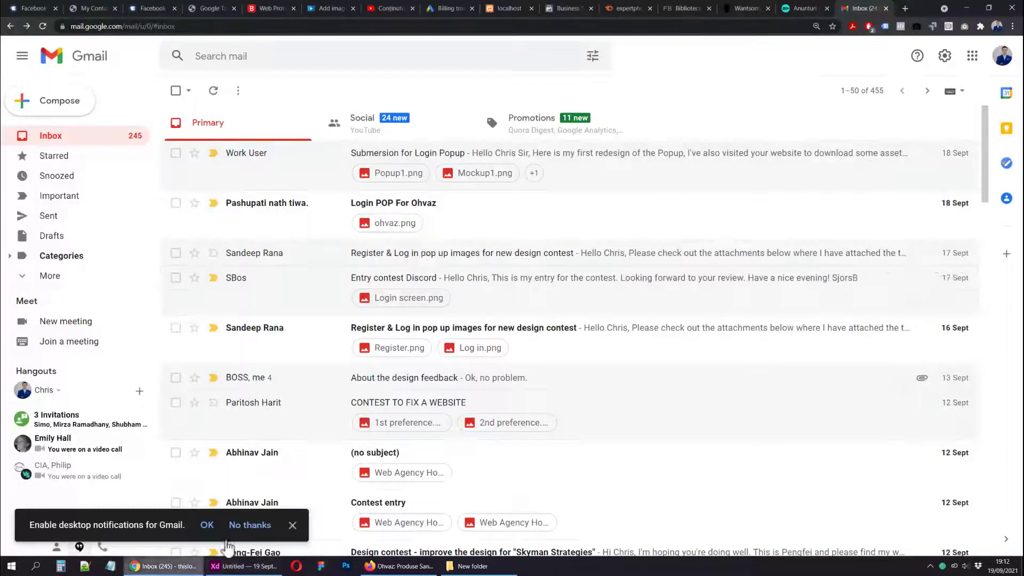
{"action": "left_click", "coordinate": [404, 299]}
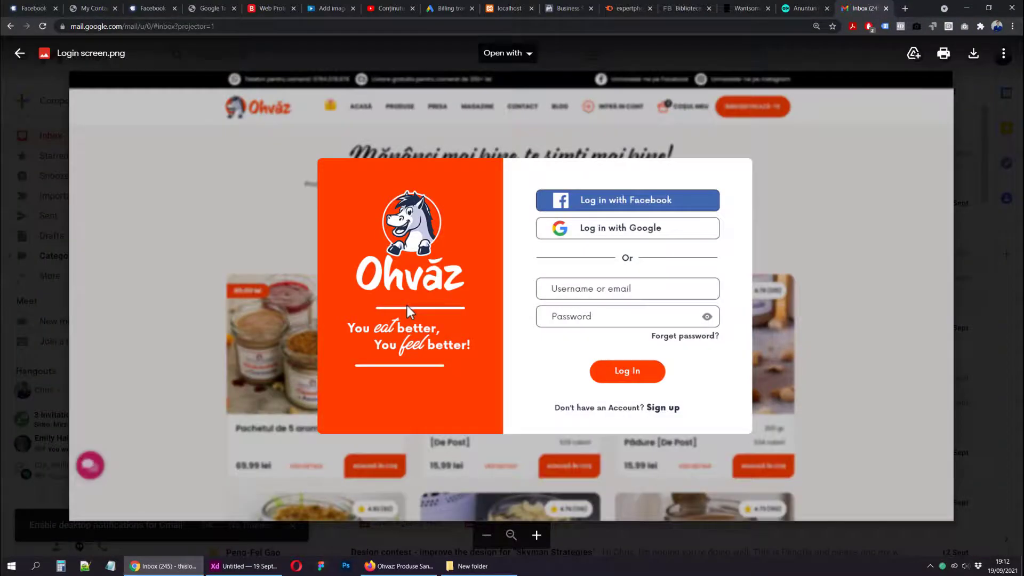
{"action": "key", "text": "Escape"}
{"action": "left_click", "coordinate": [394, 226]}
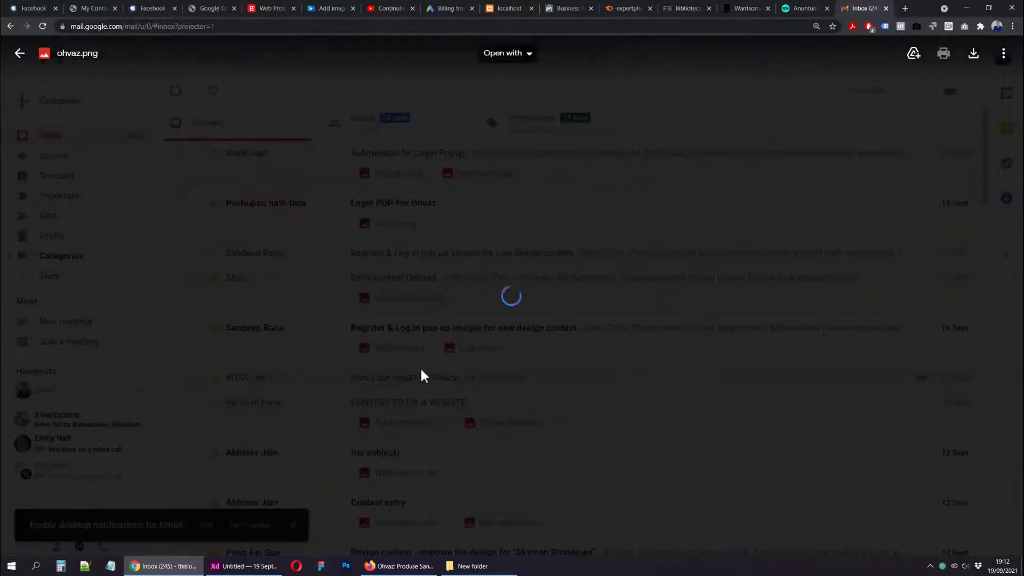
{"action": "key", "text": "Escape"}
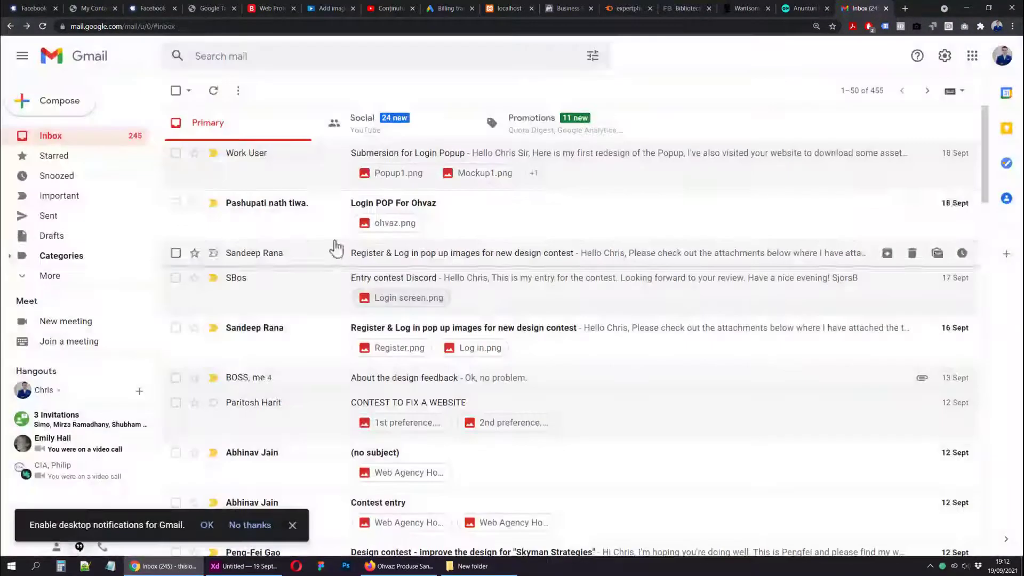
{"action": "left_click", "coordinate": [272, 203]}
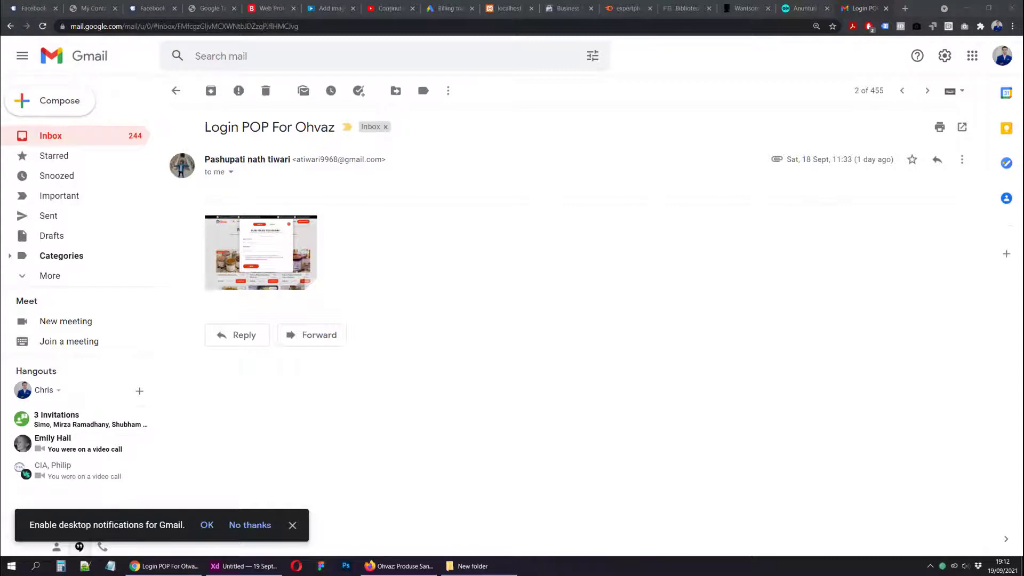
{"action": "left_click", "coordinate": [230, 567]}
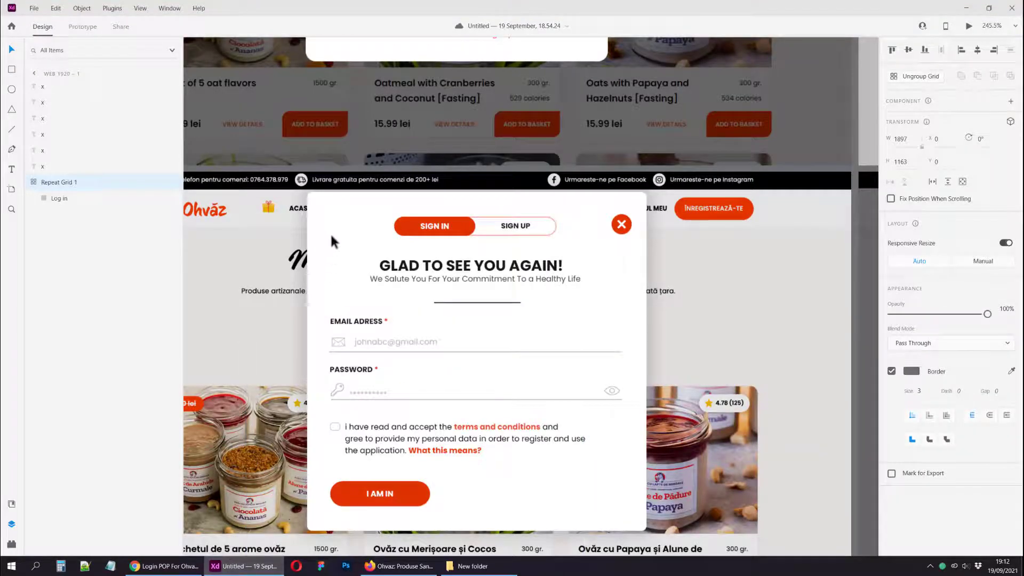